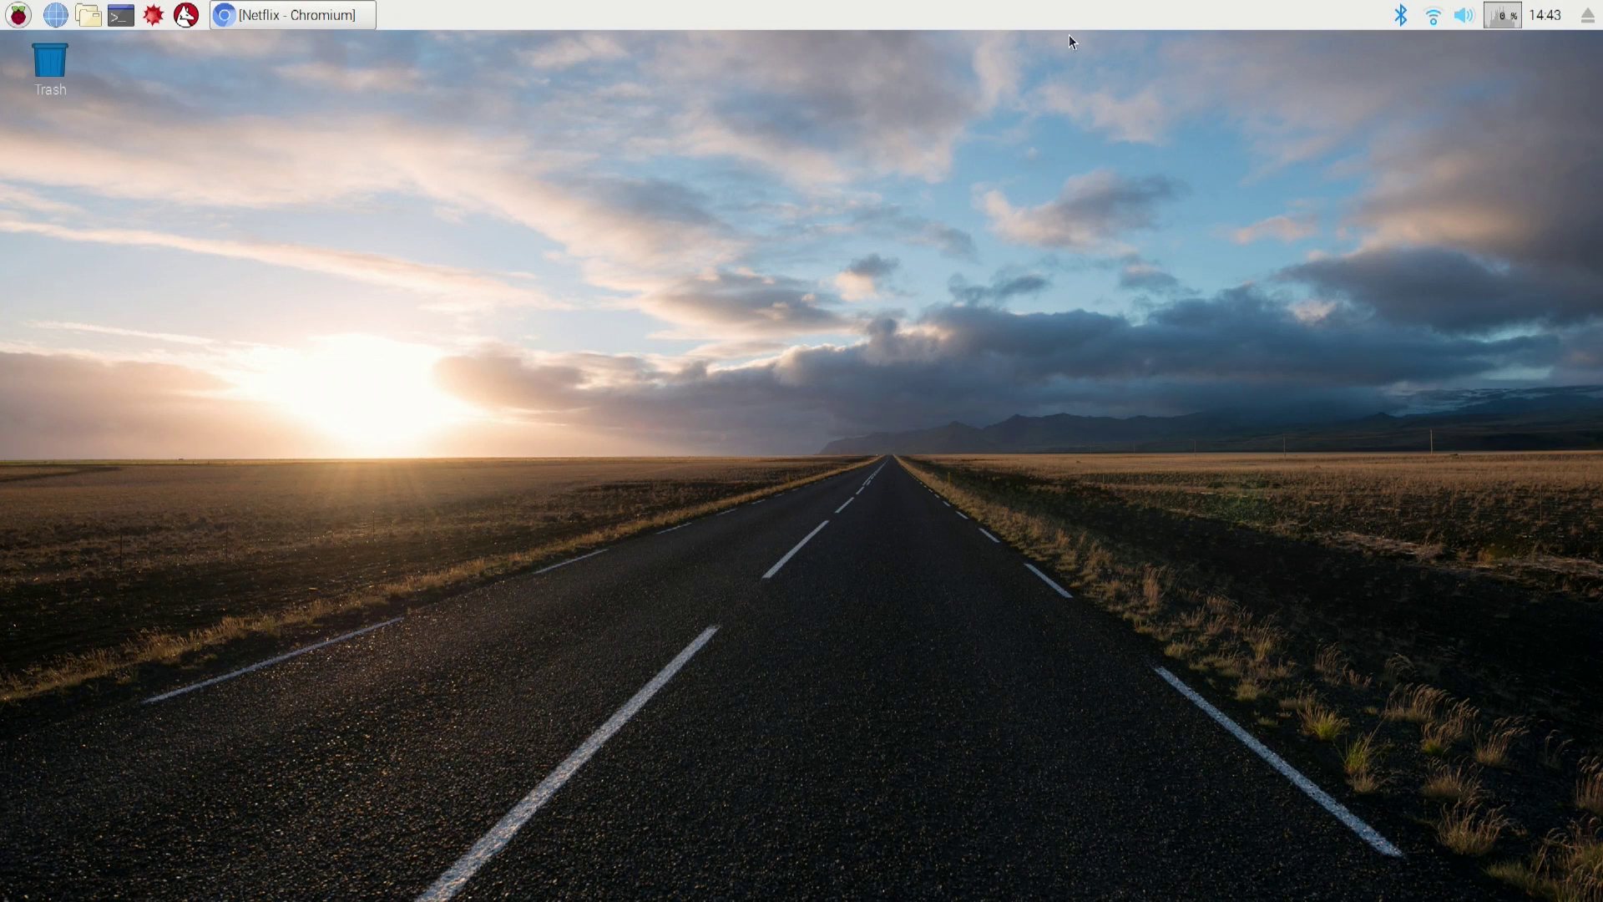
Restore Chromium, open the Novaspirit 'How to Watch Netflix on Raspberry Pi' post and scroll to its Software List.
{"action": "left_click", "coordinate": [335, 18]}
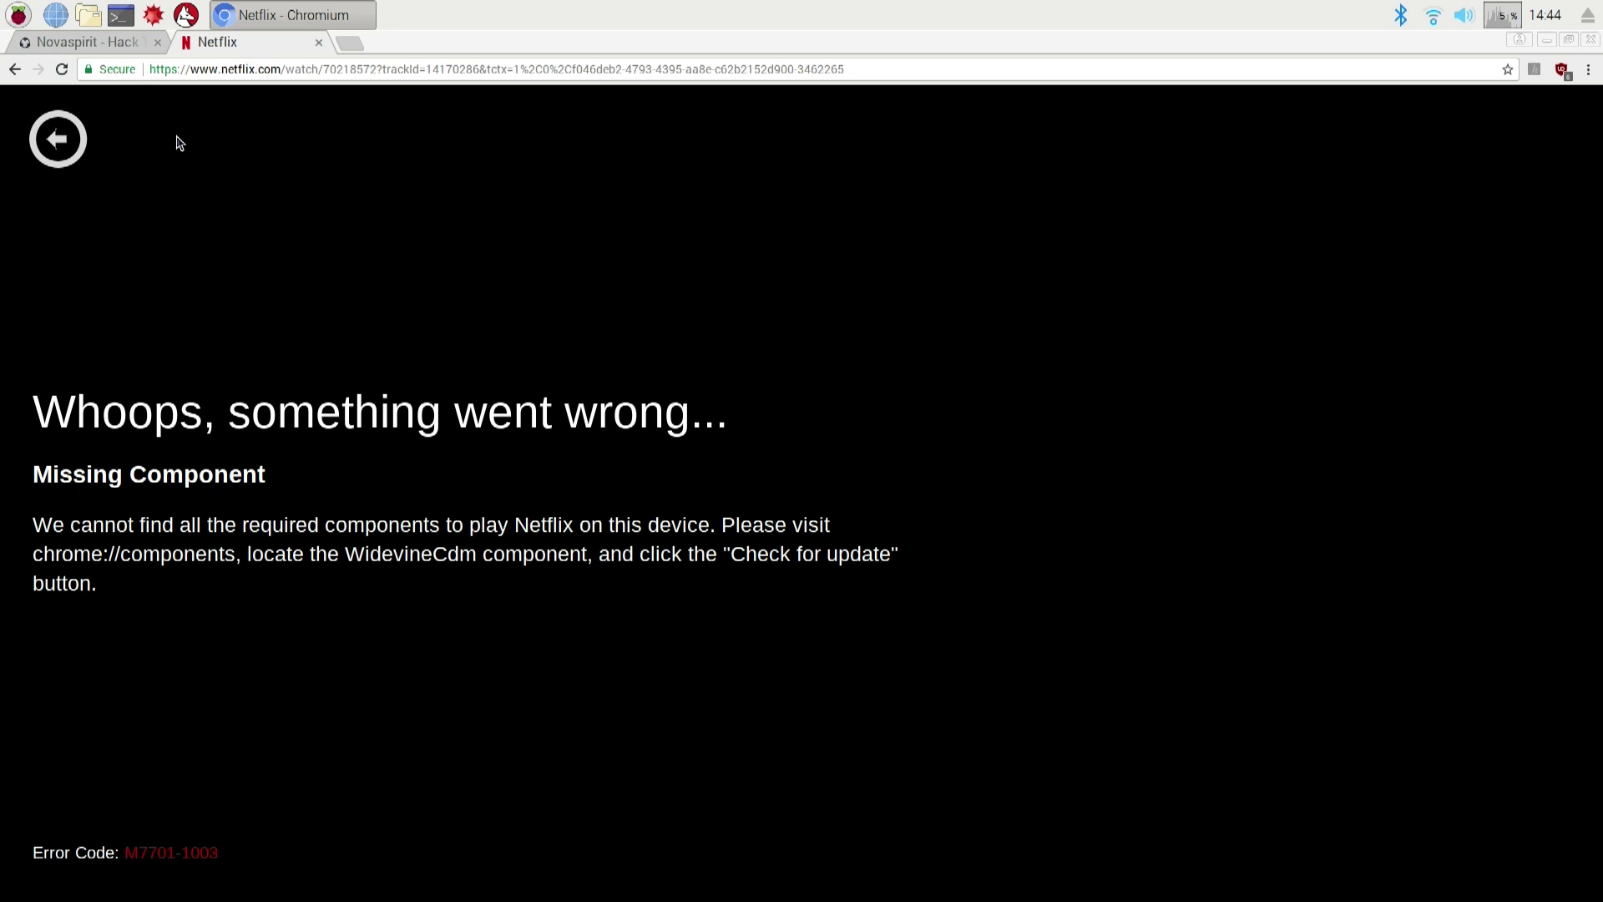
{"action": "left_click", "coordinate": [103, 40]}
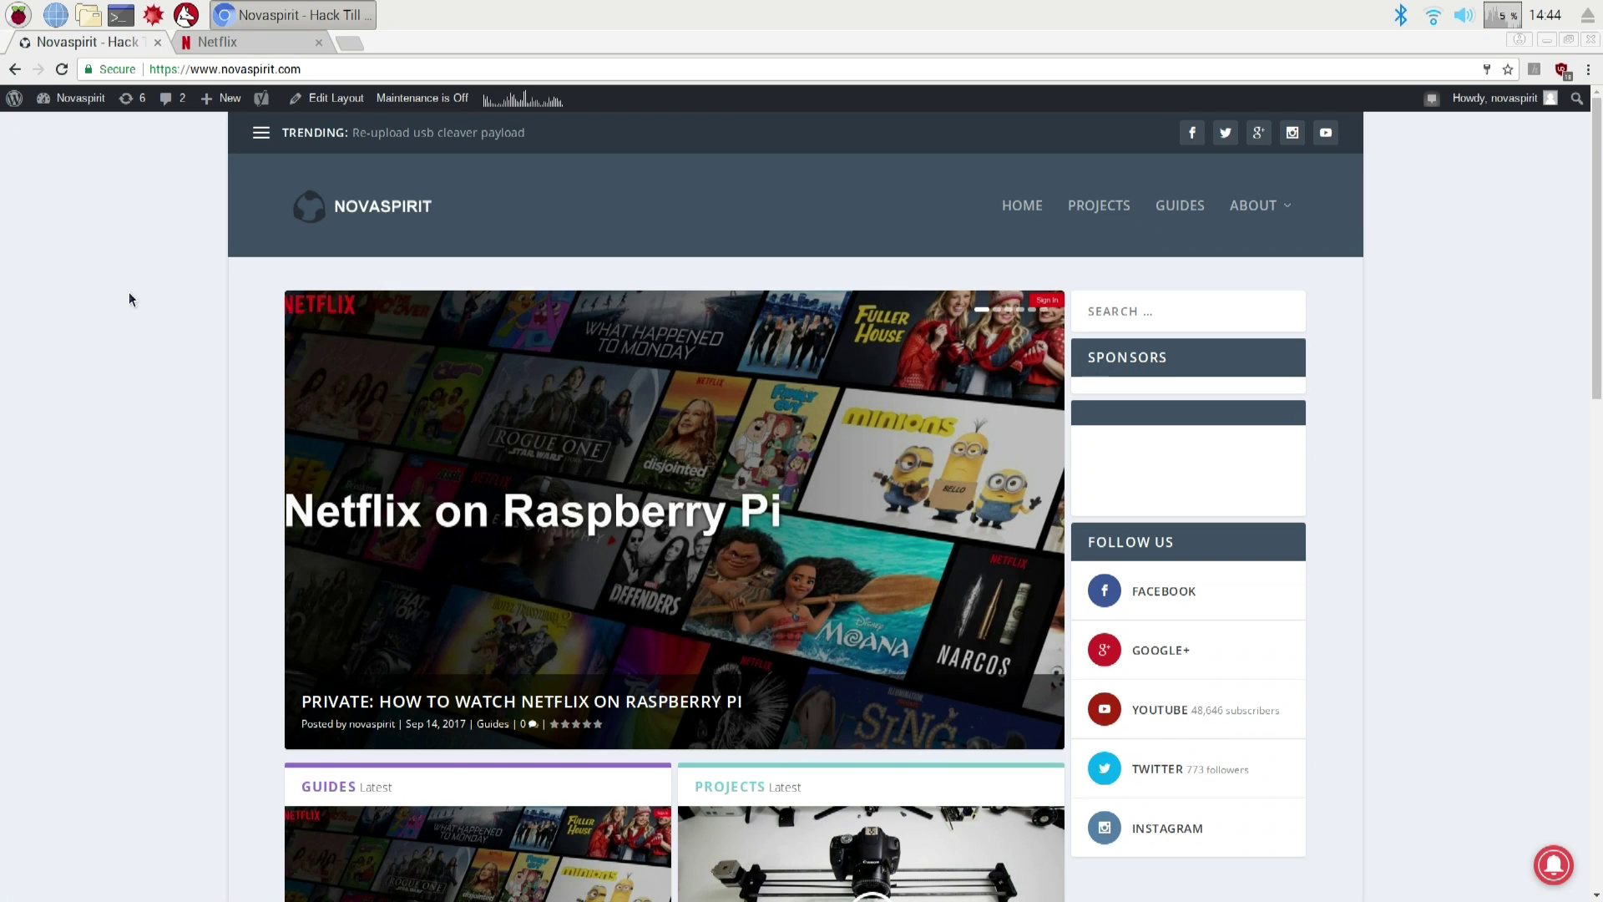
{"action": "left_click", "coordinate": [469, 706]}
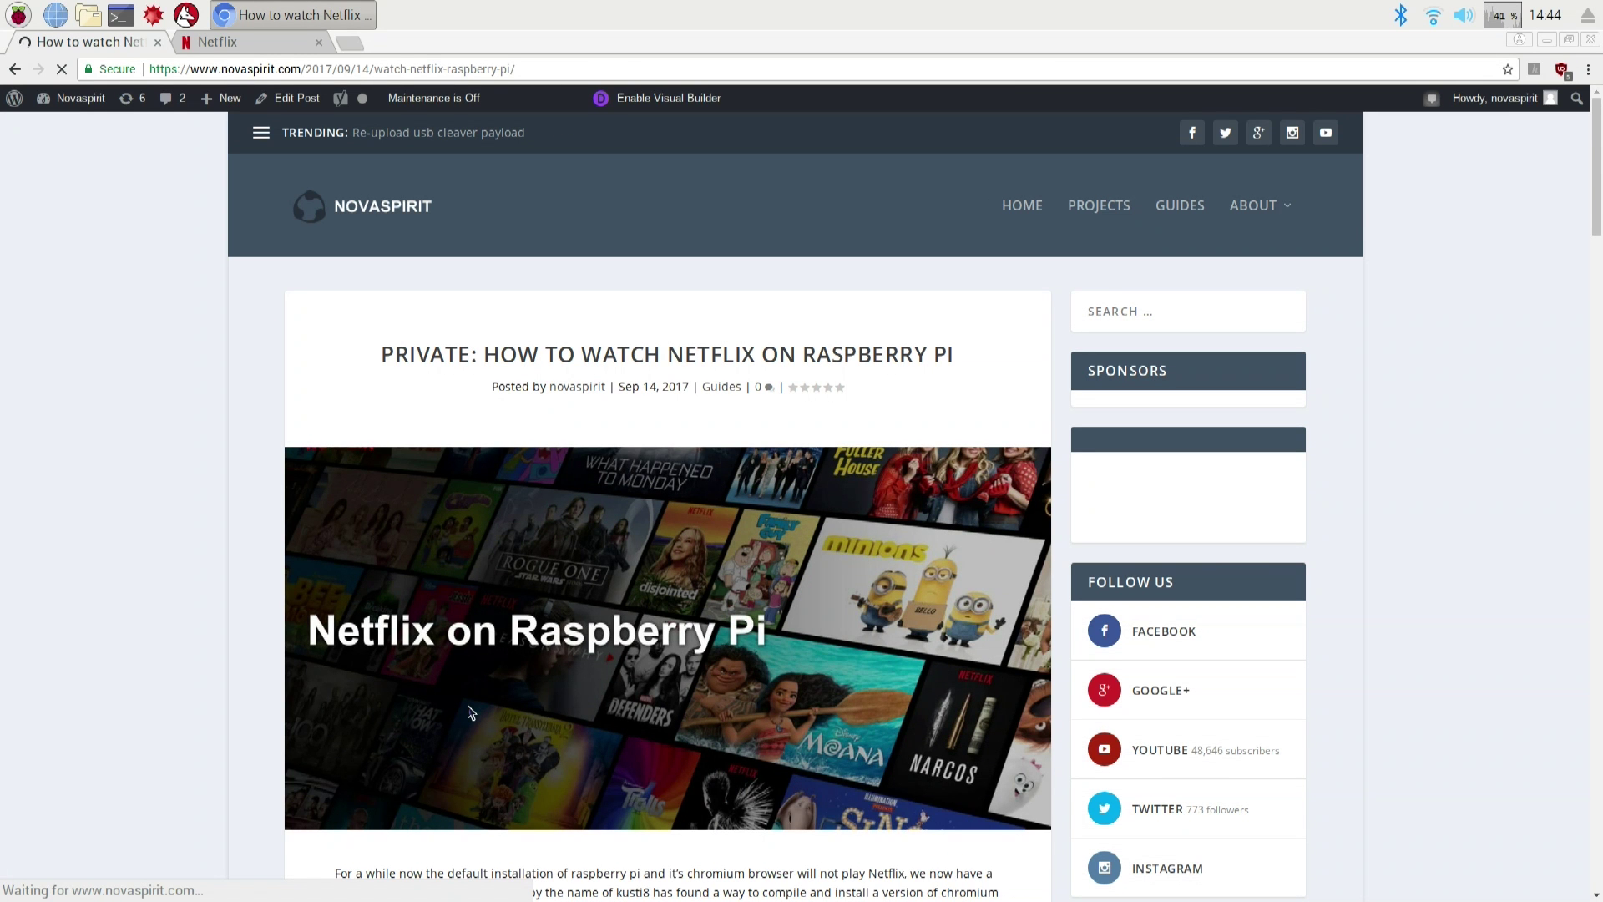
{"action": "scroll", "coordinate": [227, 714], "scroll_direction": "down", "scroll_amount": 3}
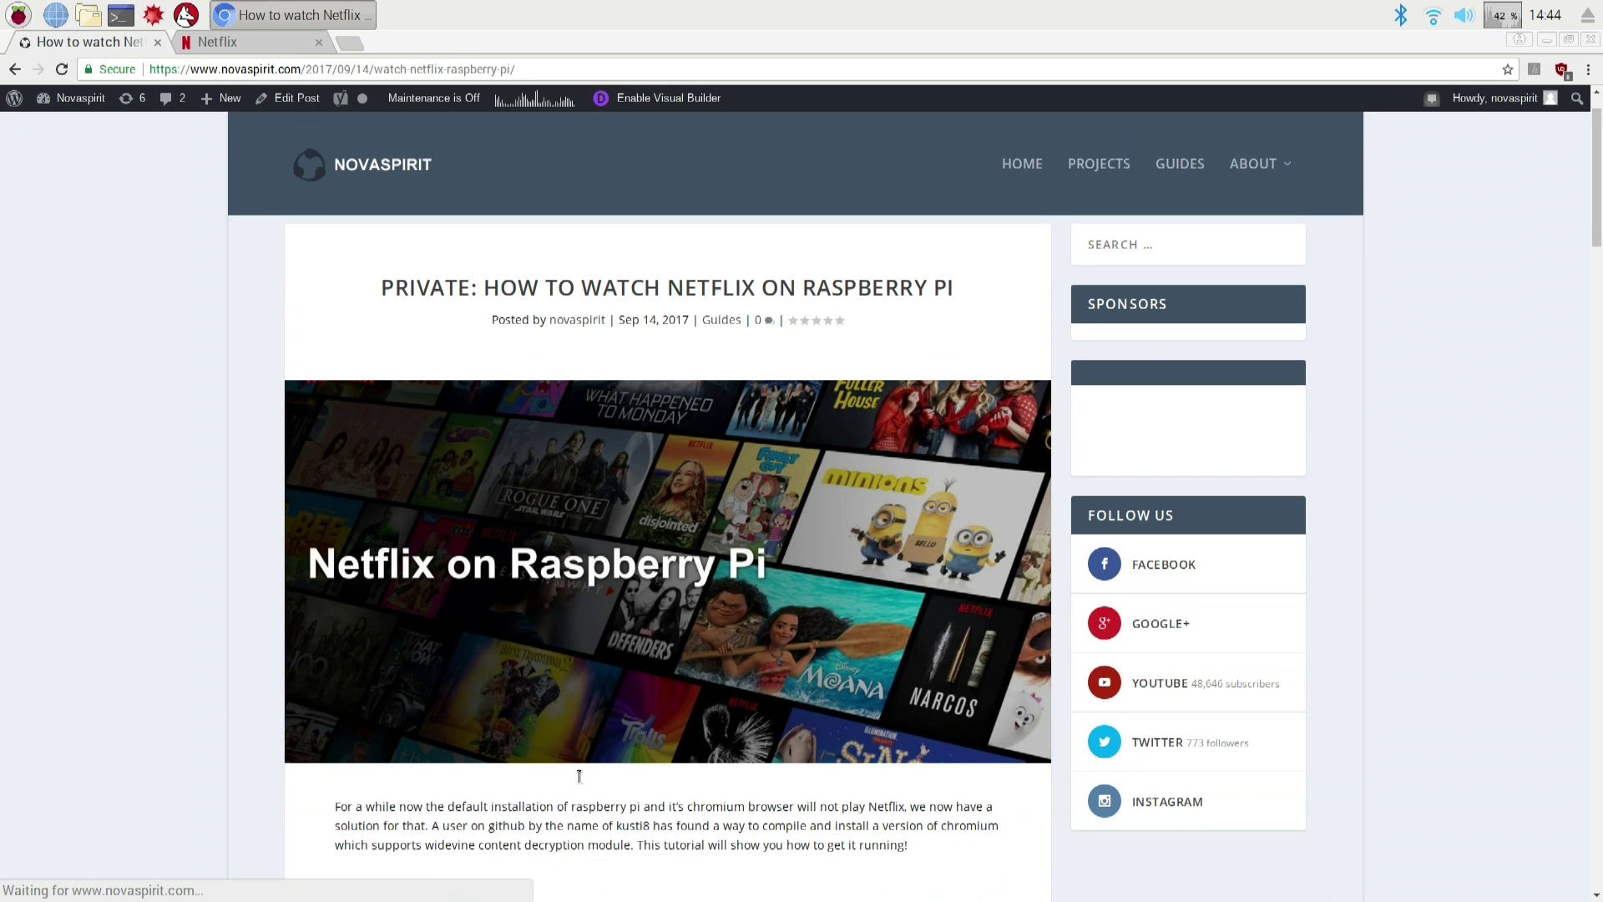
{"action": "left_click_drag", "start_coordinate": [1598, 190], "coordinate": [1599, 273]}
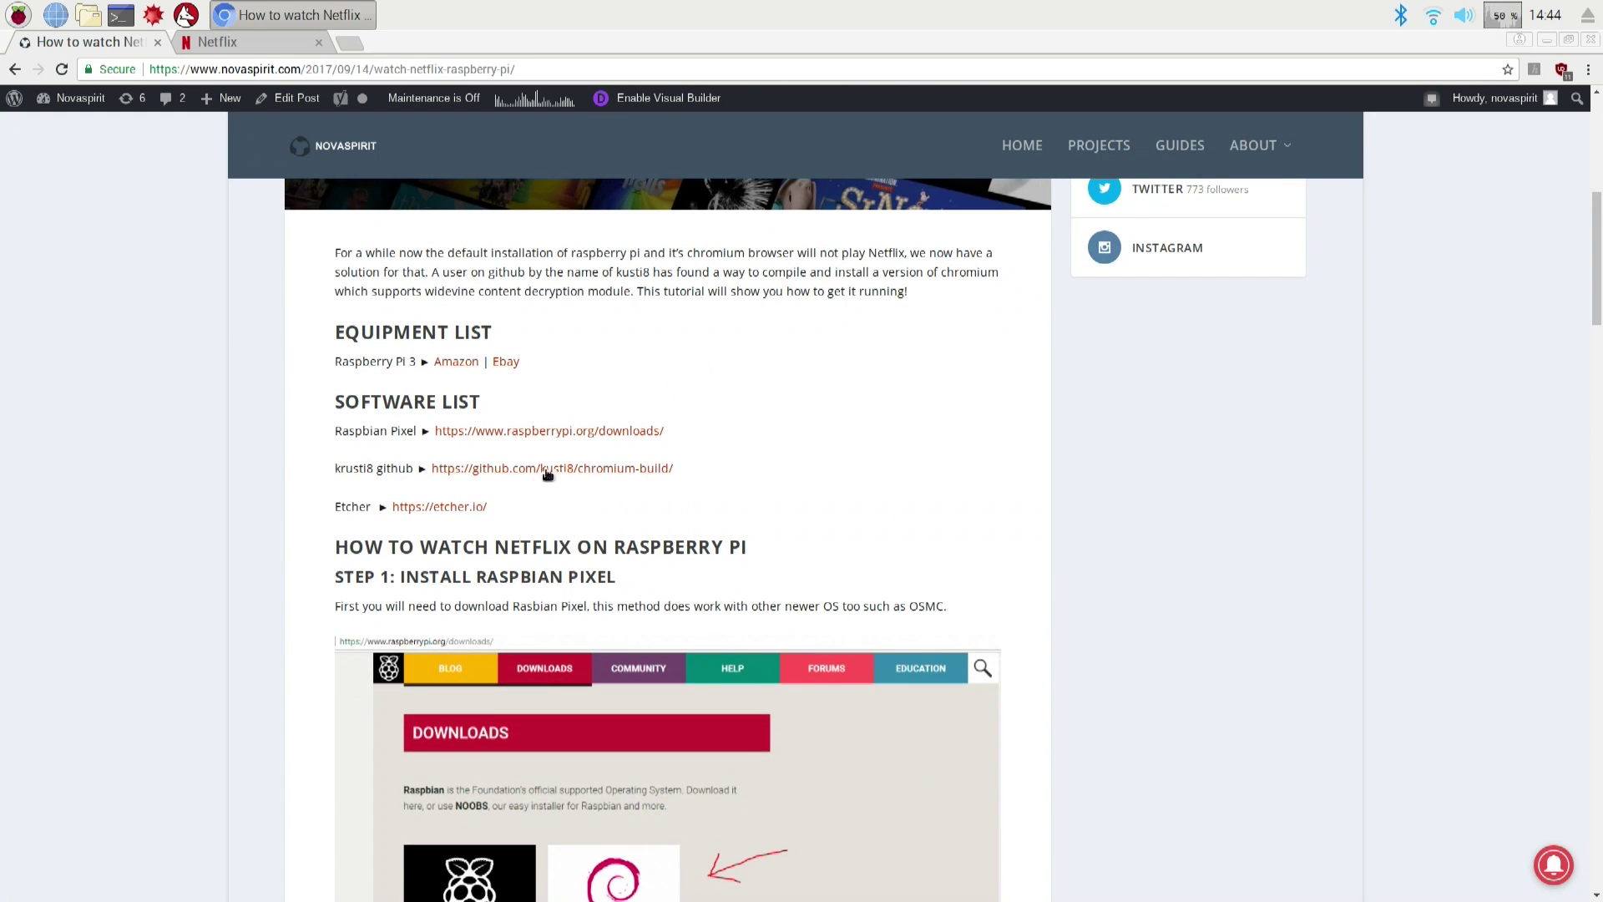
Open the kustl8/chromium-build GitHub link in a new tab and scroll through its build-deb.sh README.
{"action": "right_click", "coordinate": [508, 472]}
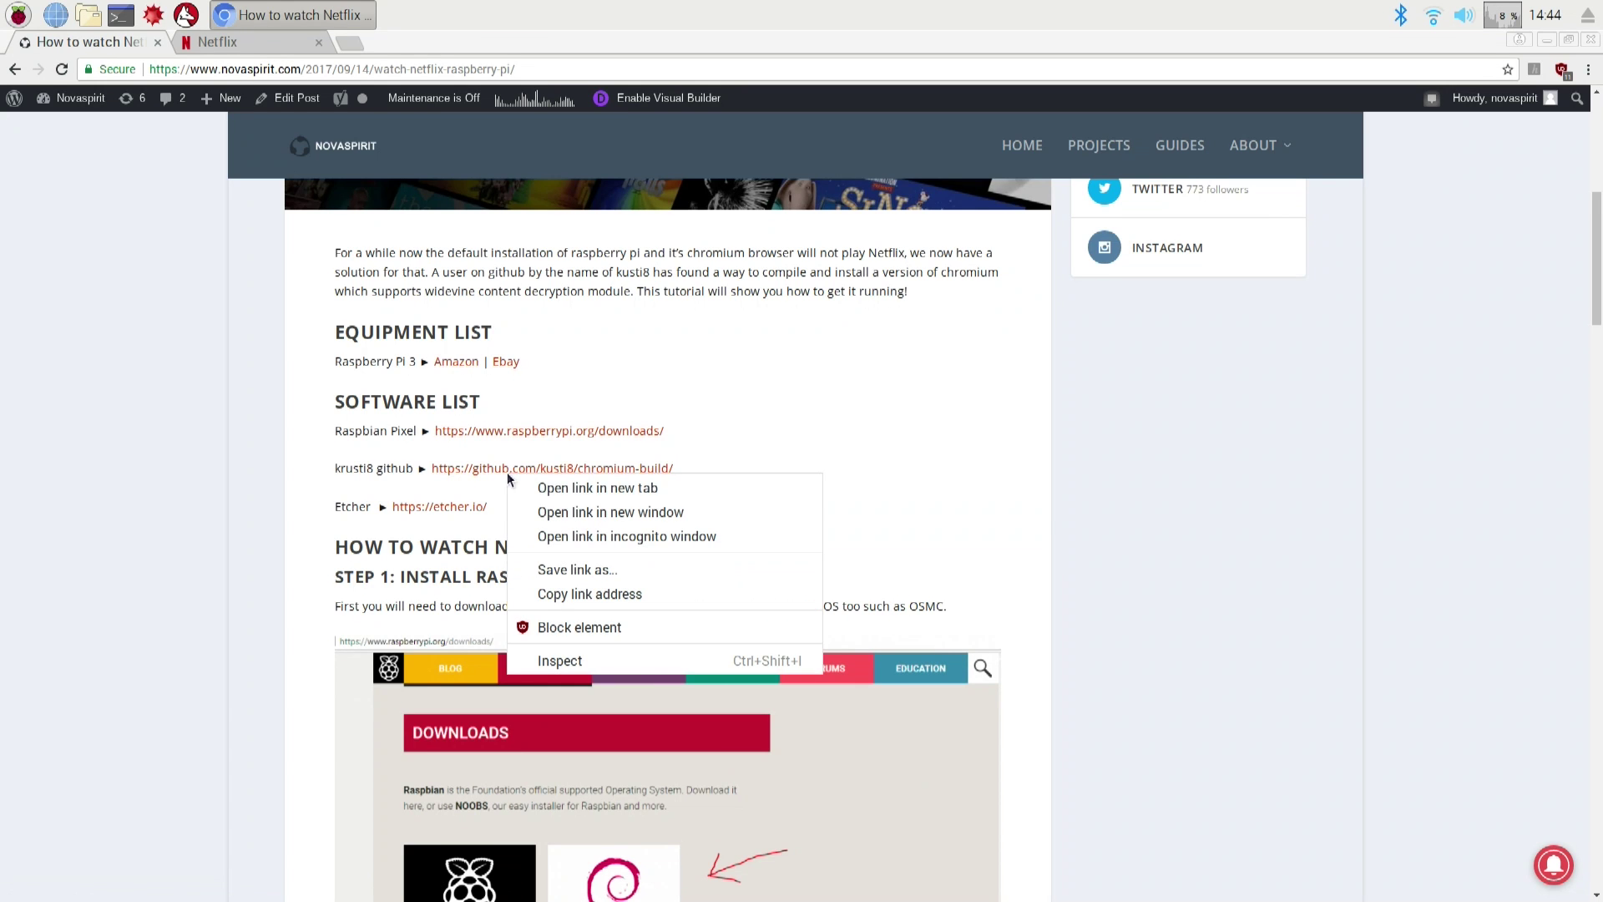
{"action": "left_click", "coordinate": [541, 487]}
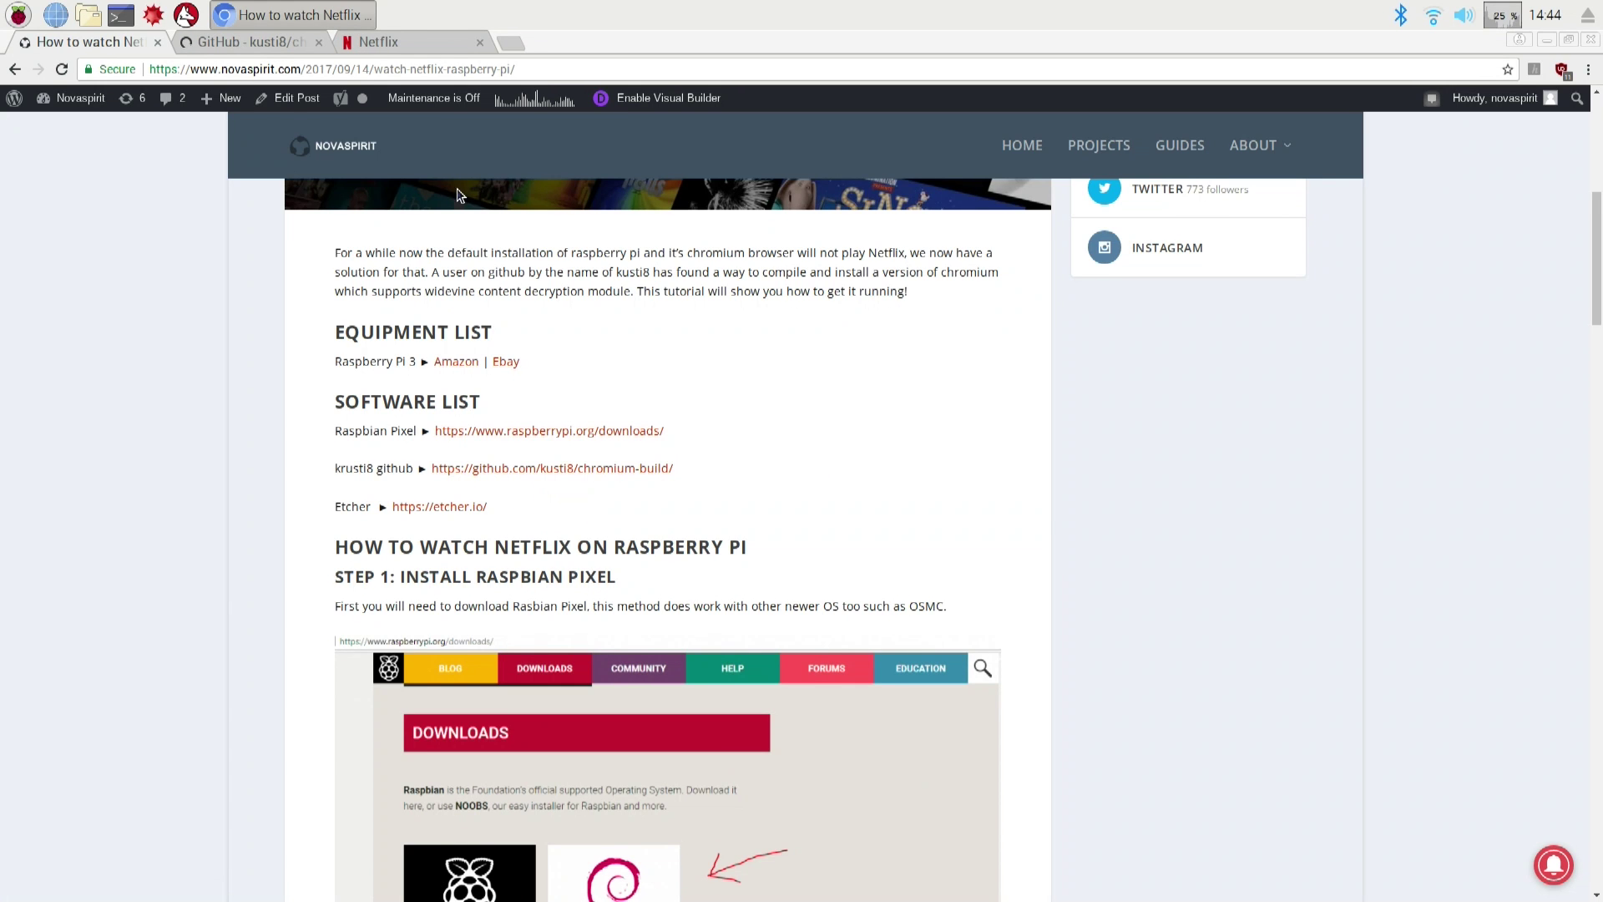
{"action": "left_click", "coordinate": [242, 45]}
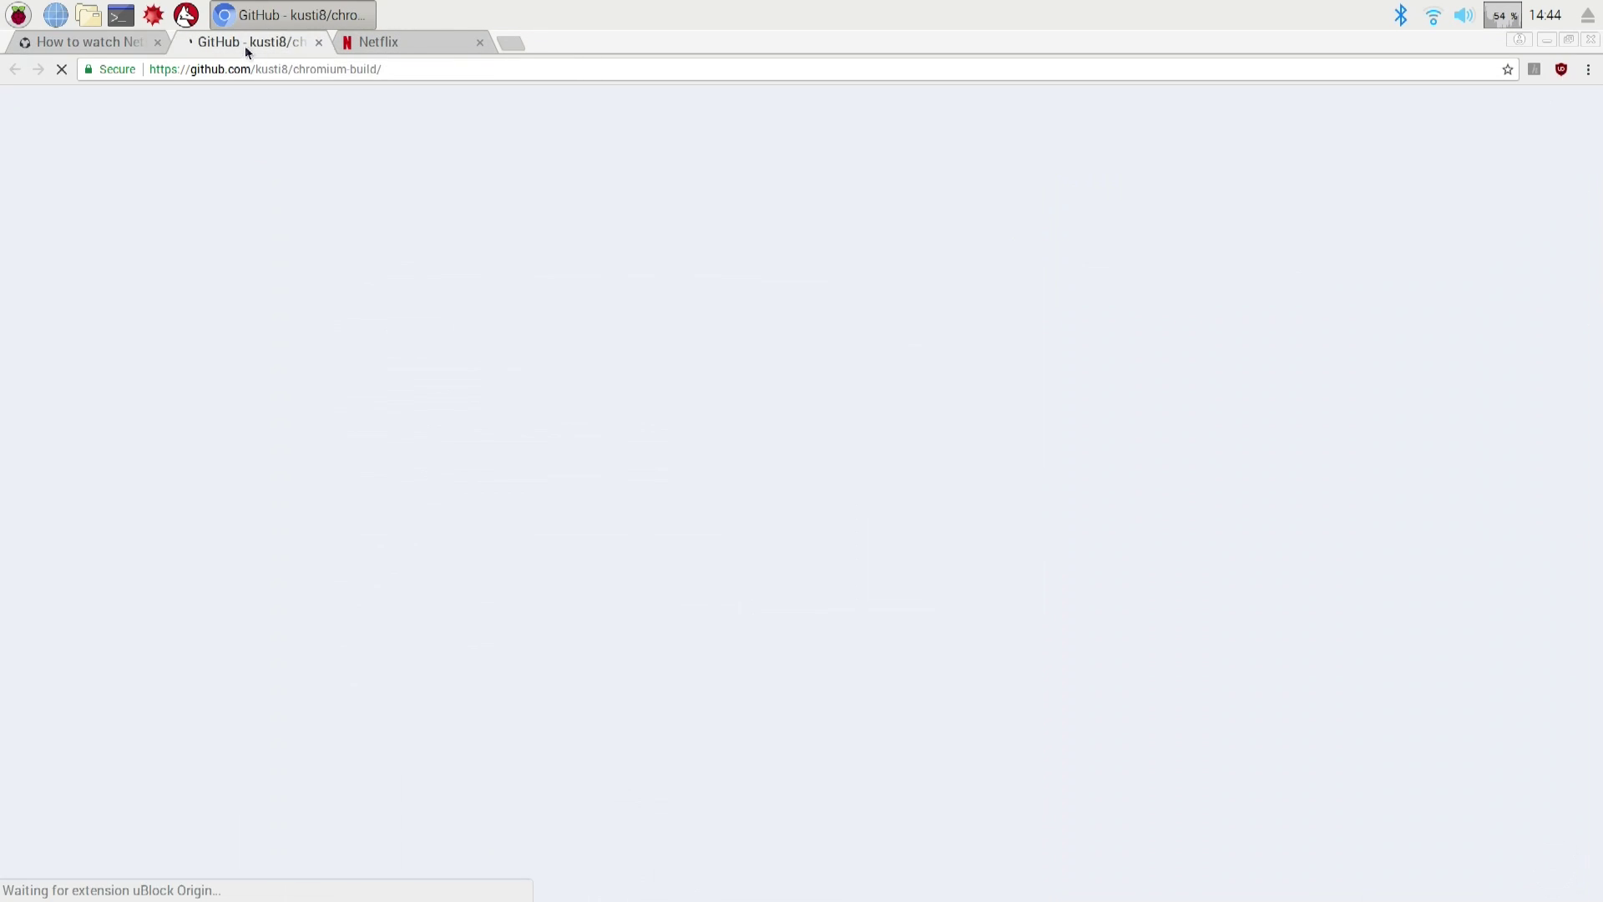
{"action": "left_click", "coordinate": [389, 47]}
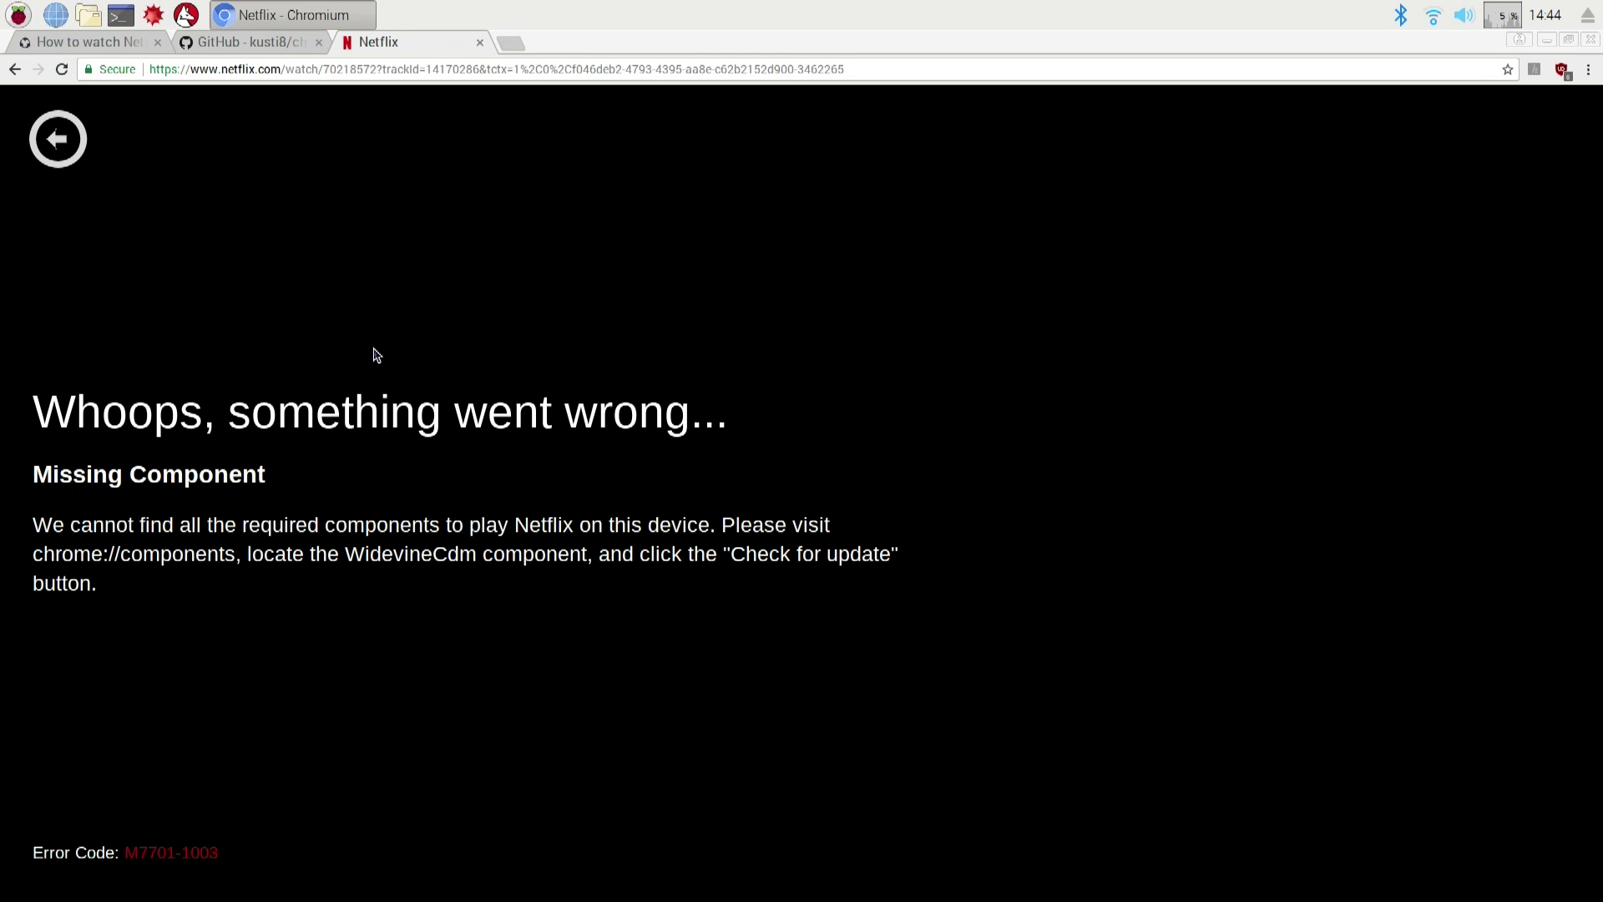
{"action": "left_click", "coordinate": [247, 43]}
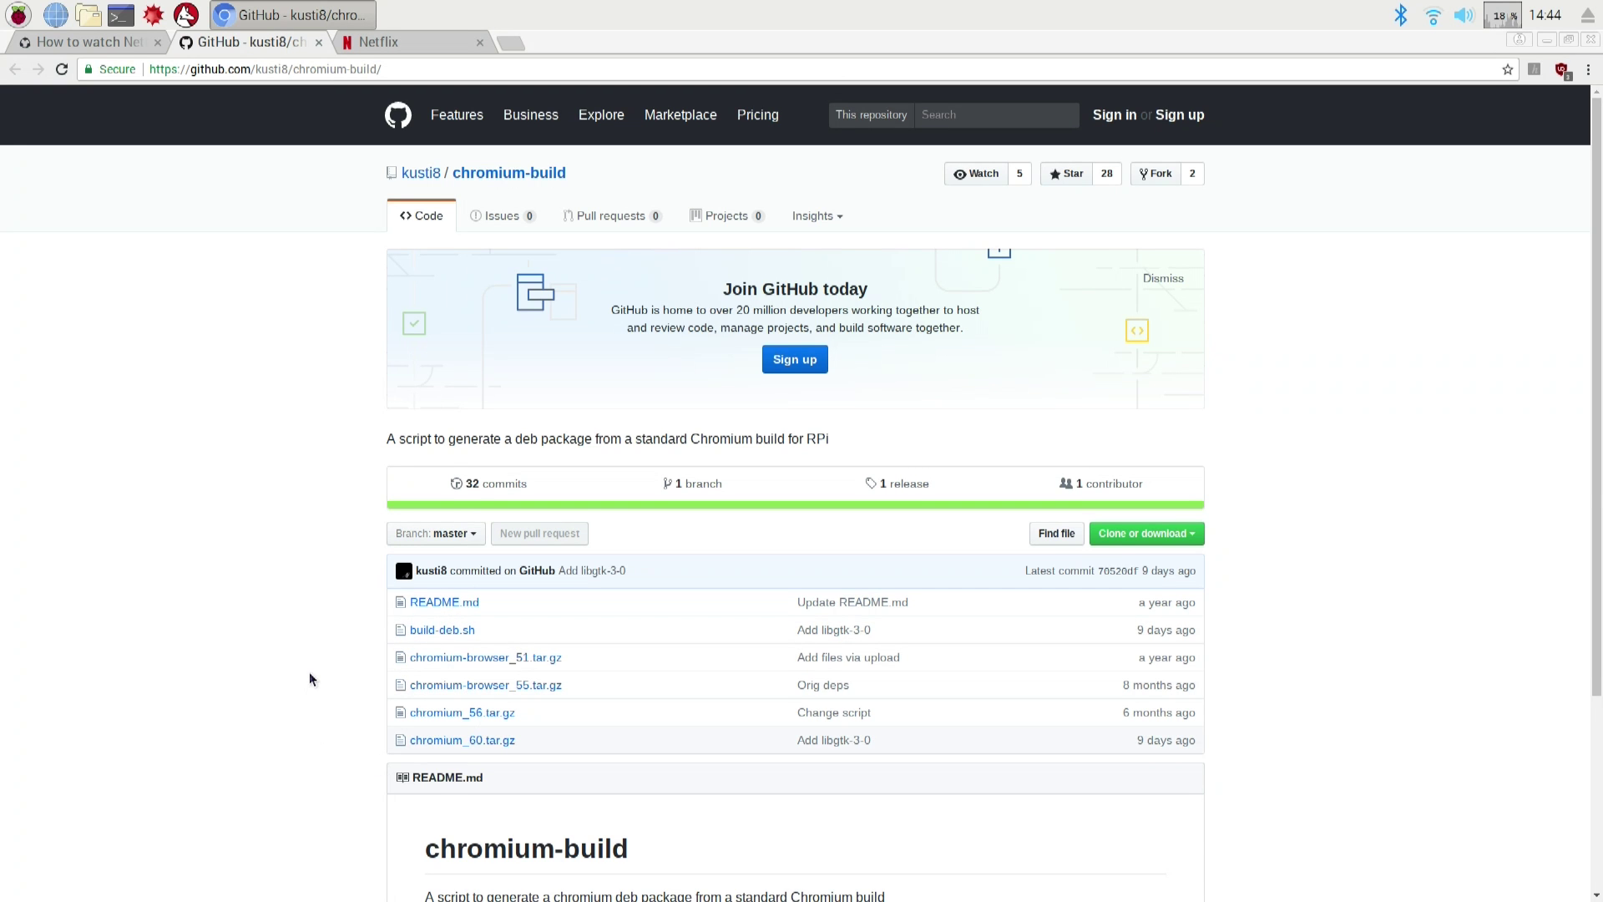
{"action": "scroll", "coordinate": [308, 671], "scroll_direction": "down", "scroll_amount": 3}
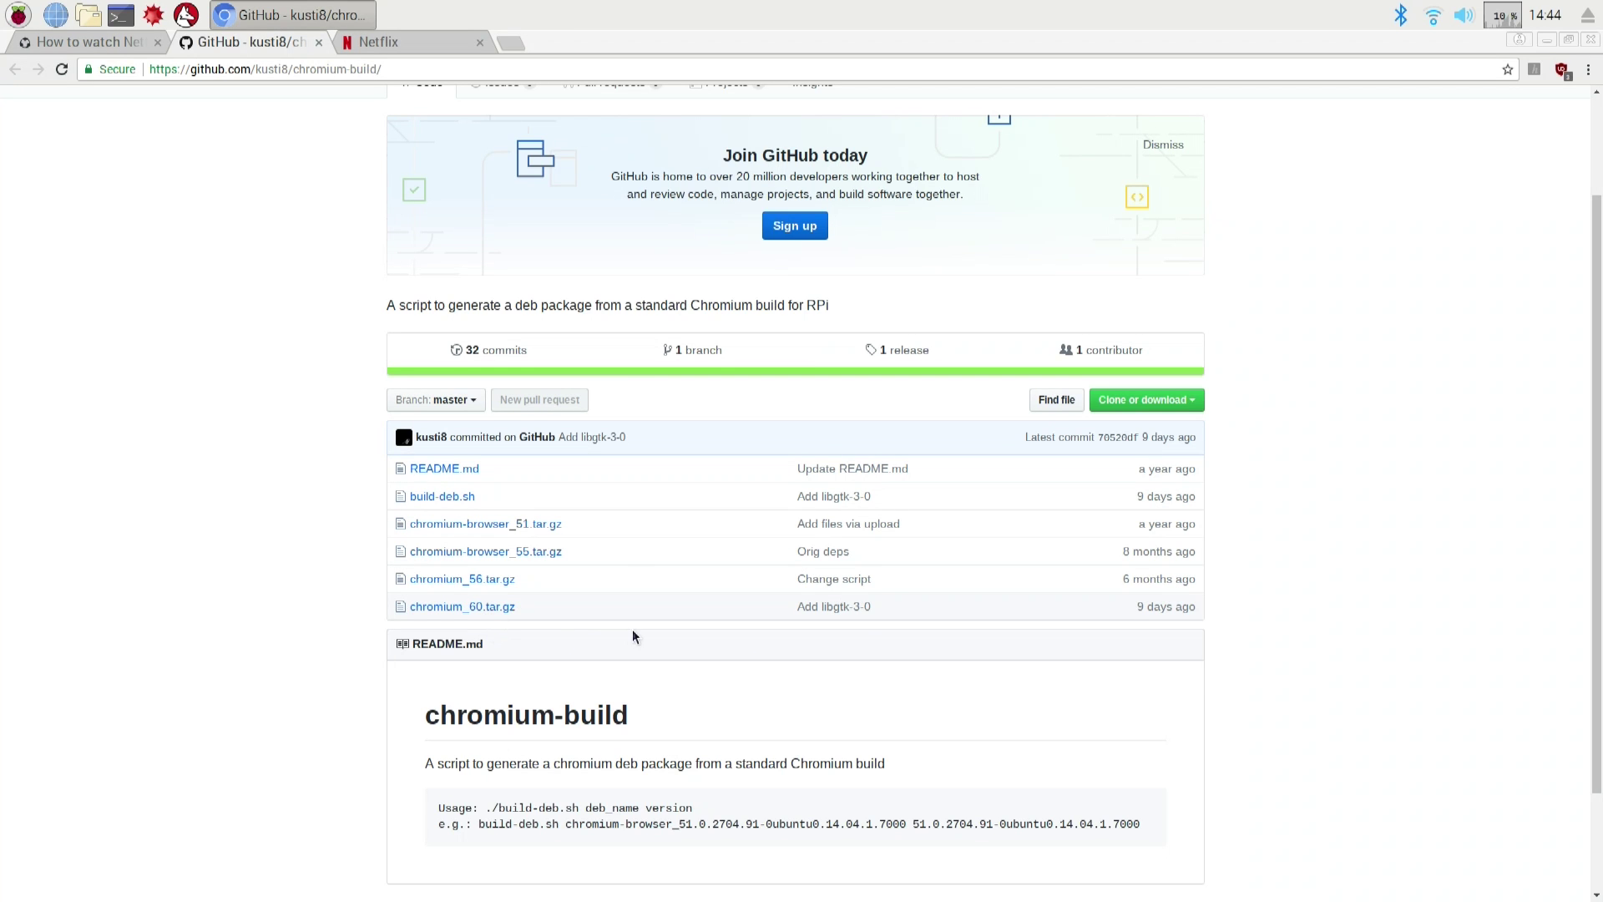
Download chromium-browser_56.0.2924.84 .deb from the Netflix v1.0.0 release, keeping it despite the warning.
{"action": "left_click", "coordinate": [905, 350]}
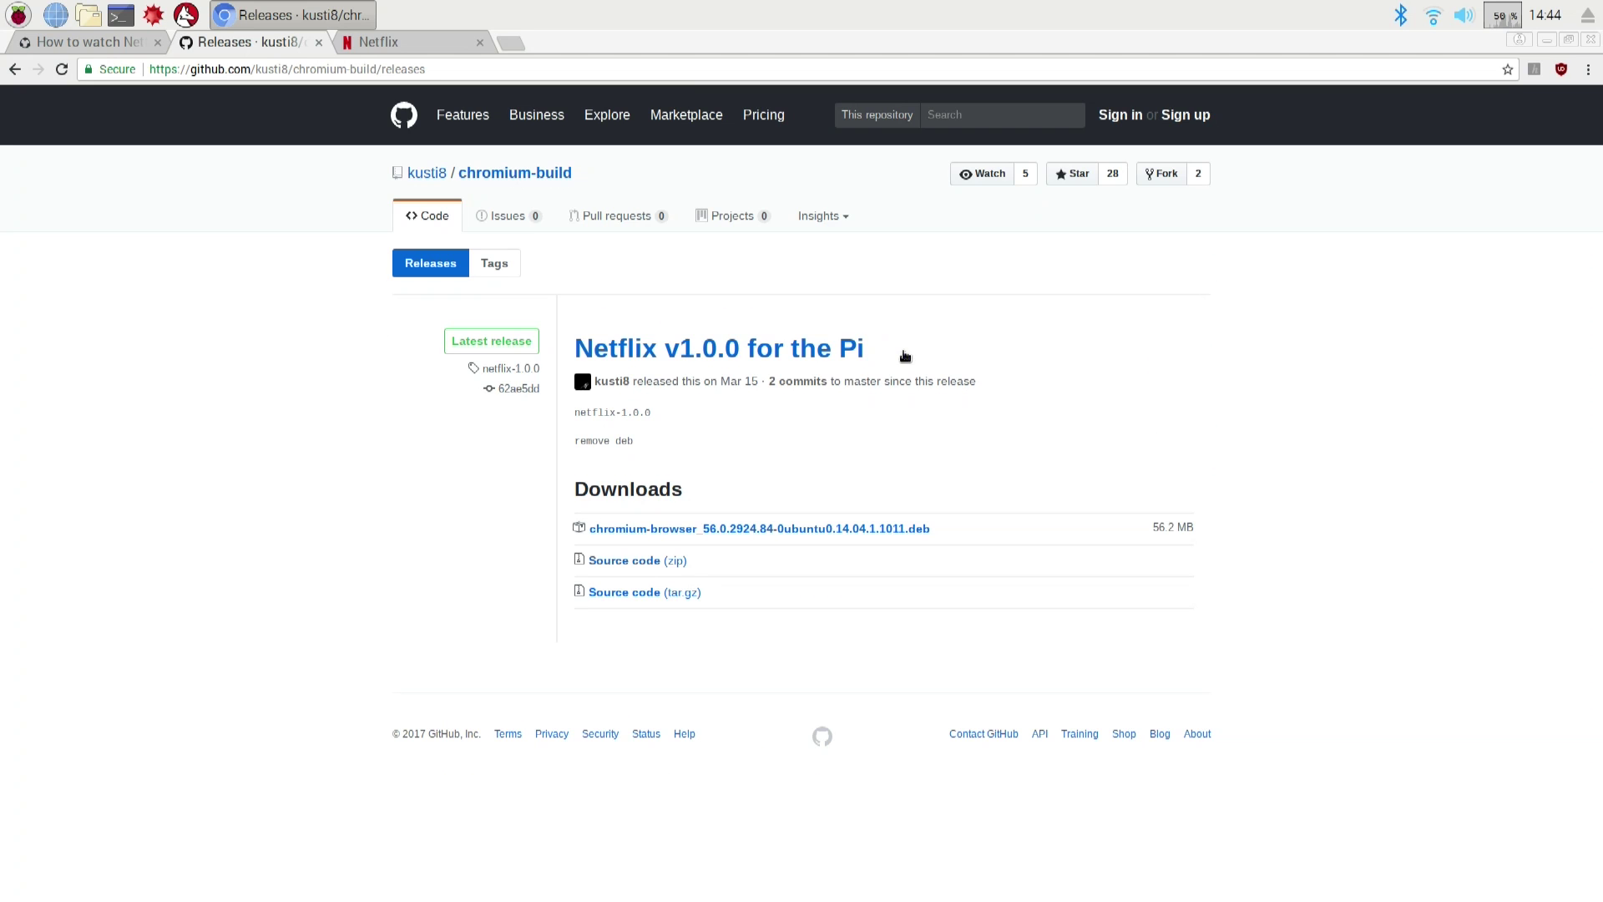
{"action": "left_click", "coordinate": [882, 532]}
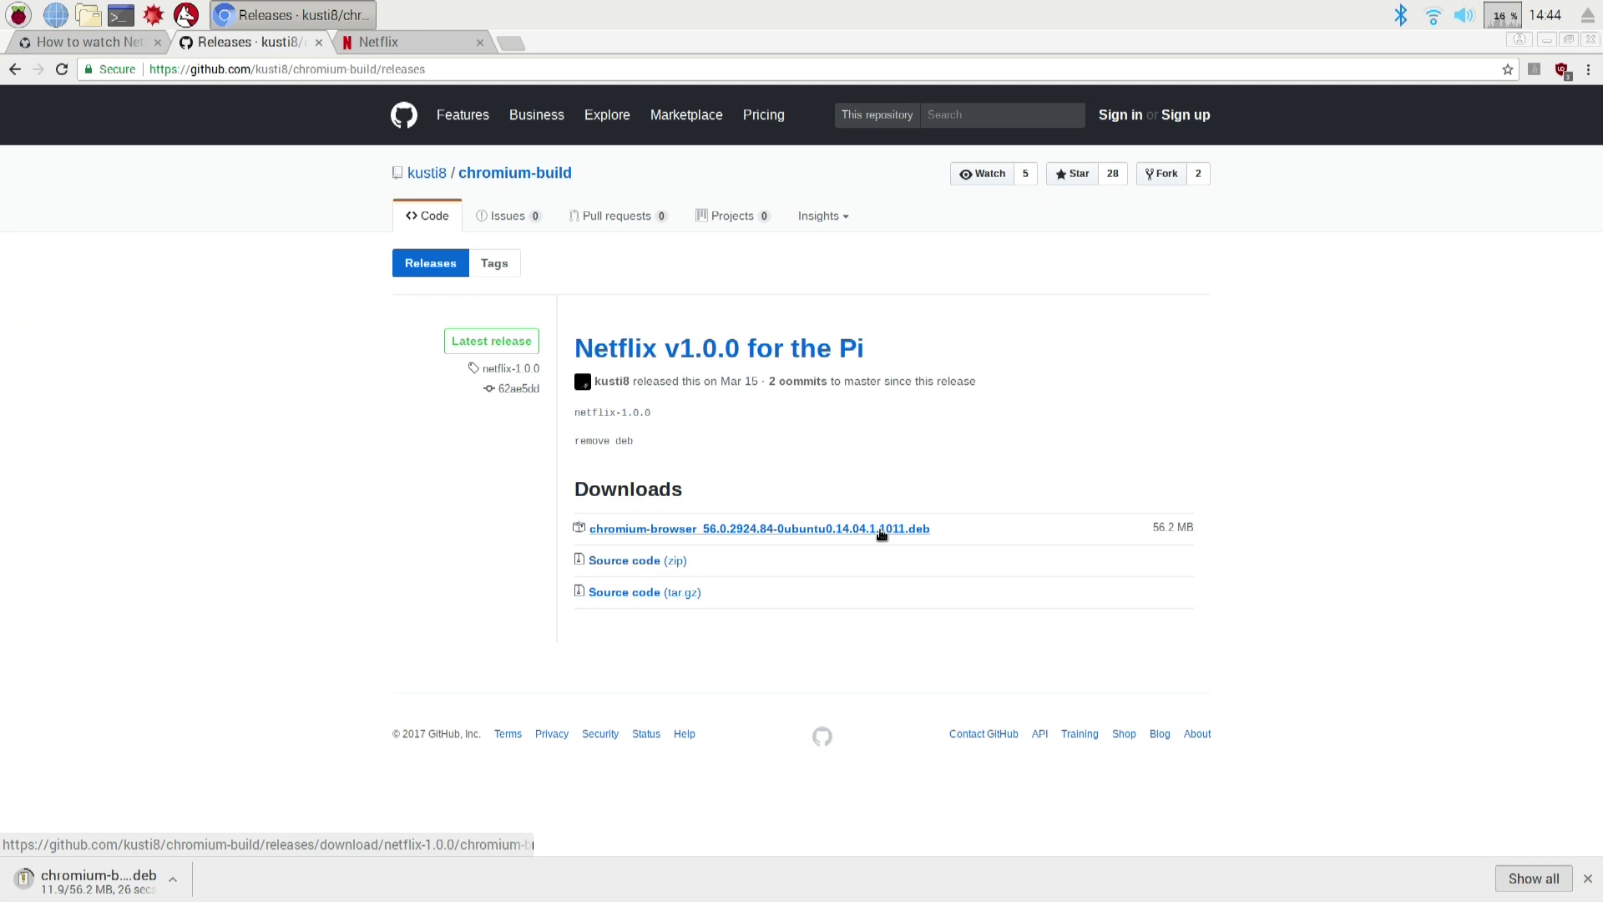
{"action": "left_click", "coordinate": [881, 531]}
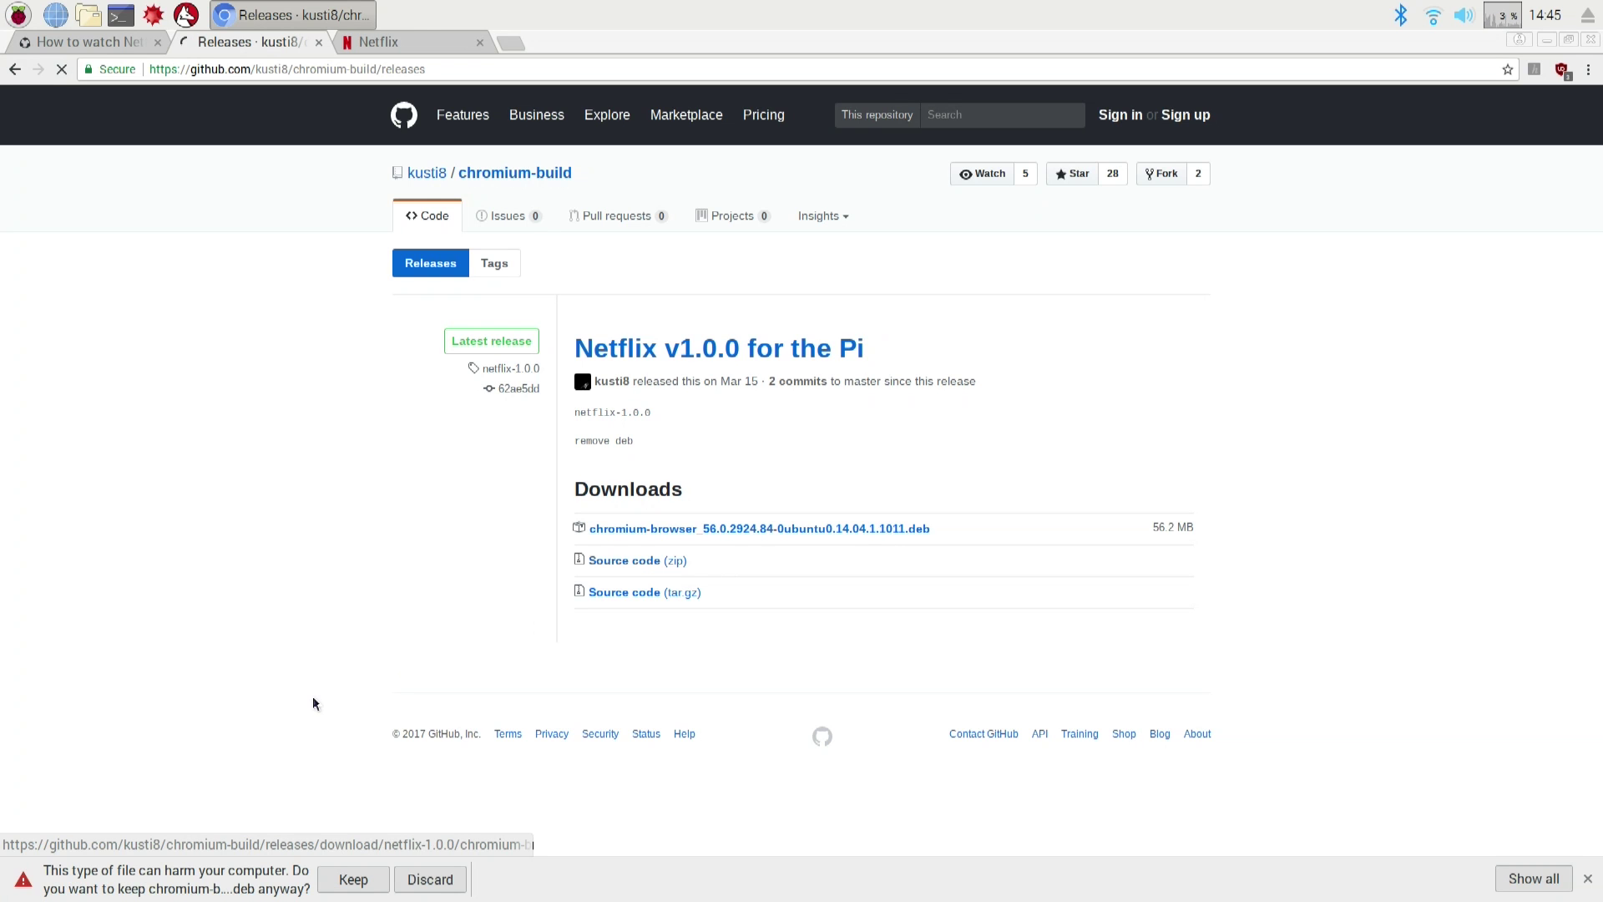
{"action": "left_click", "coordinate": [543, 881]}
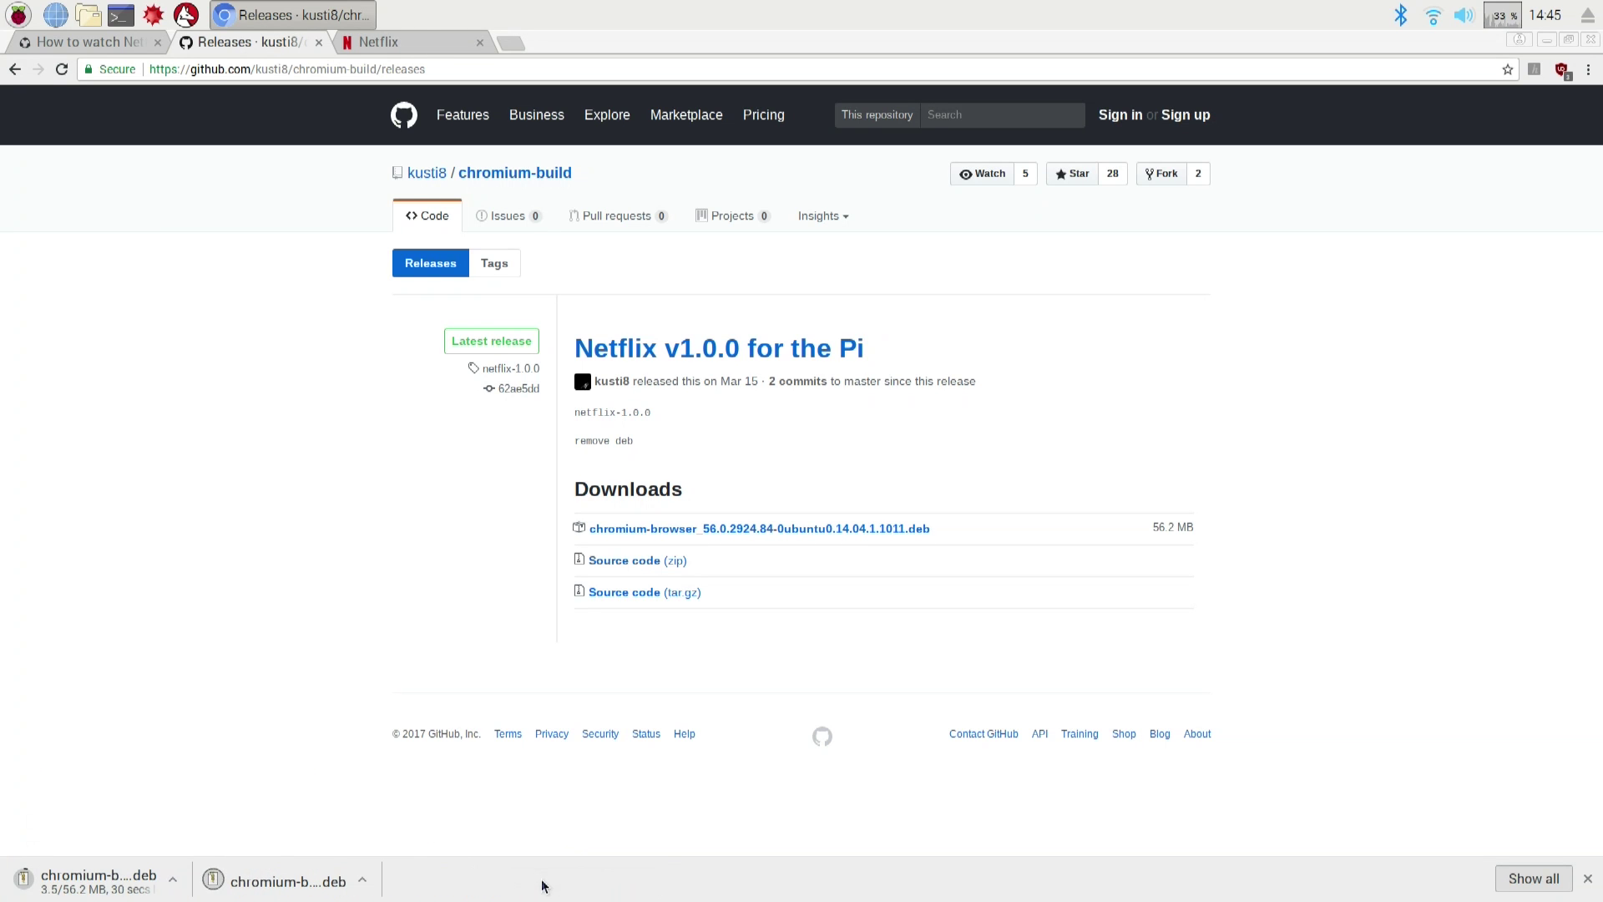
Cancel the duplicate .deb download and return to the Novaspirit guide tab.
{"action": "left_click", "coordinate": [173, 879]}
{"action": "left_click", "coordinate": [200, 850]}
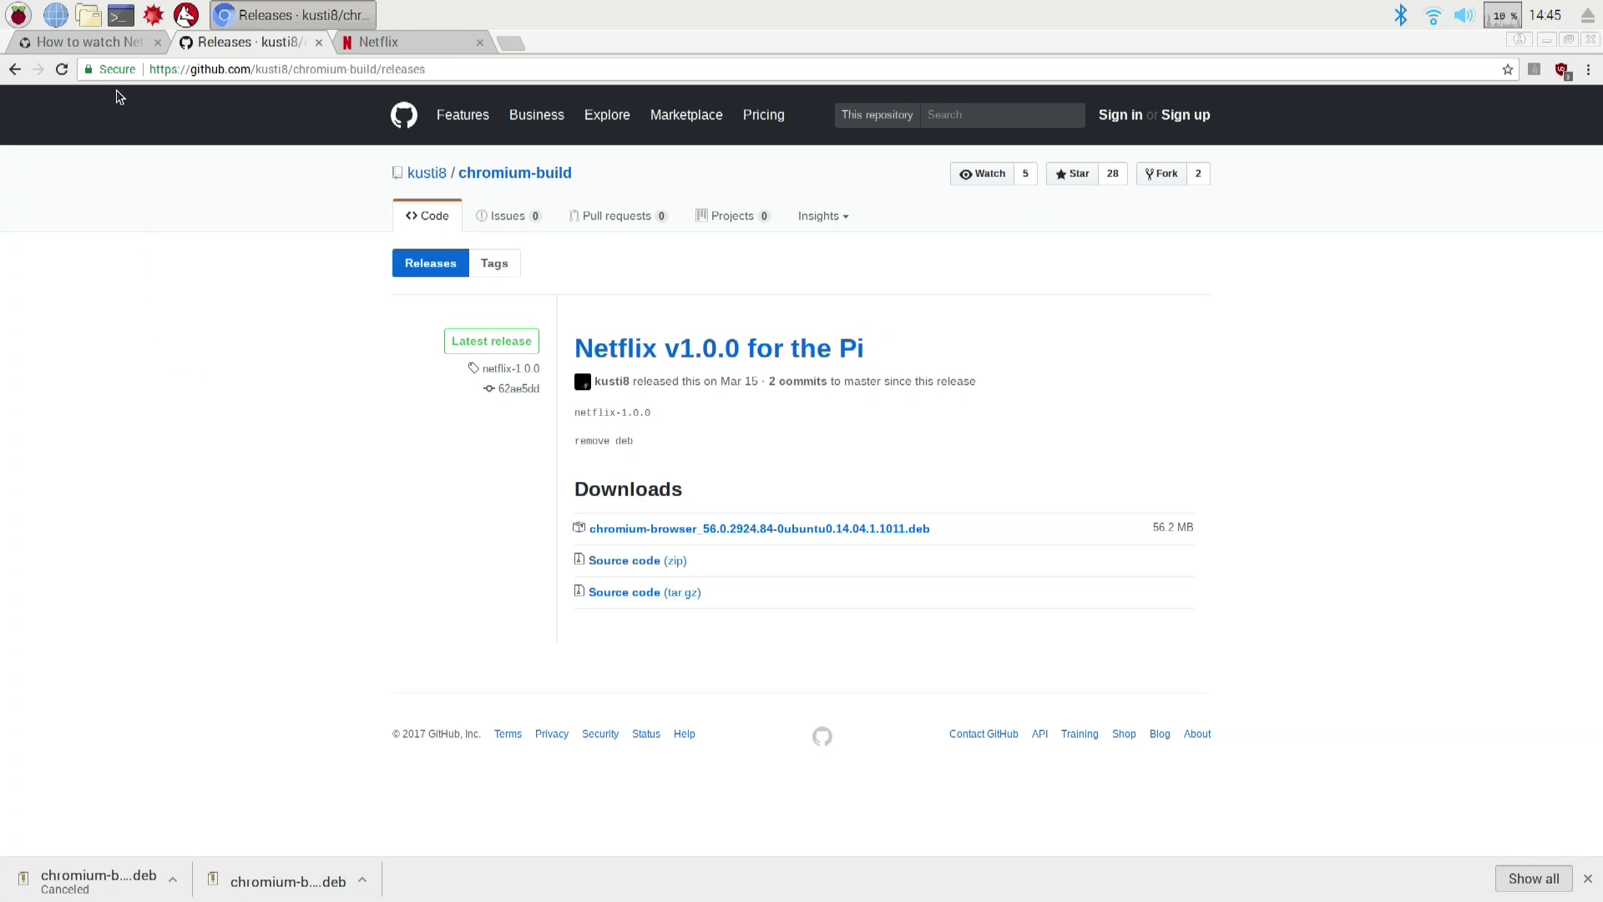
{"action": "left_click", "coordinate": [108, 48]}
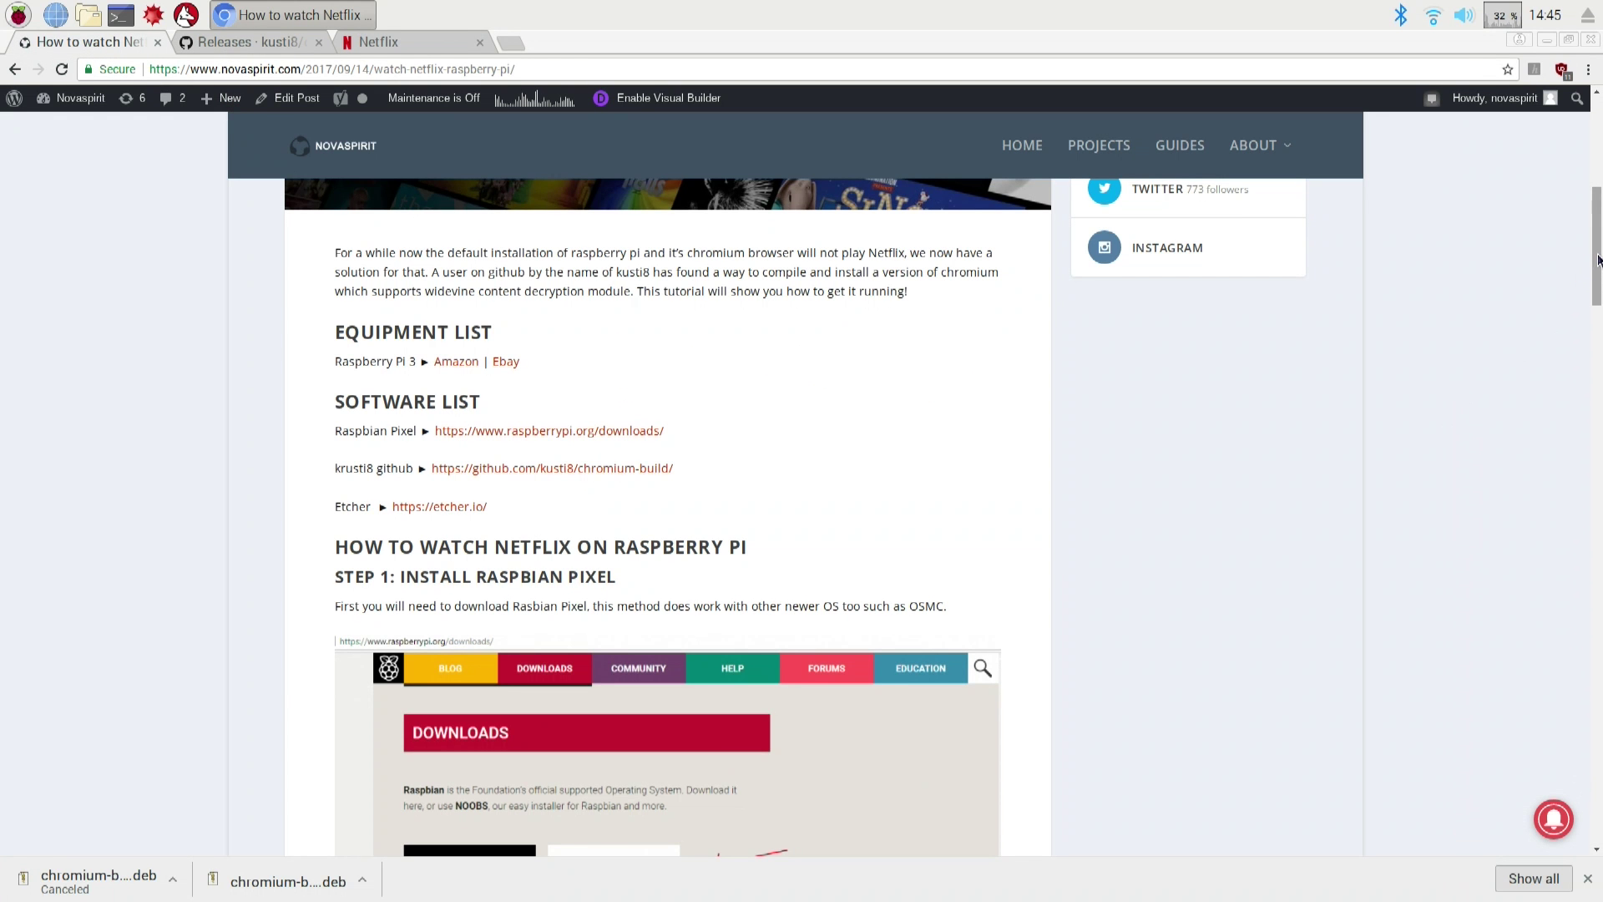
Copy the Chrome OS user-agent string from Step 3 of the guide, then minimize Chromium.
{"action": "left_click_drag", "start_coordinate": [1588, 303], "coordinate": [1594, 575]}
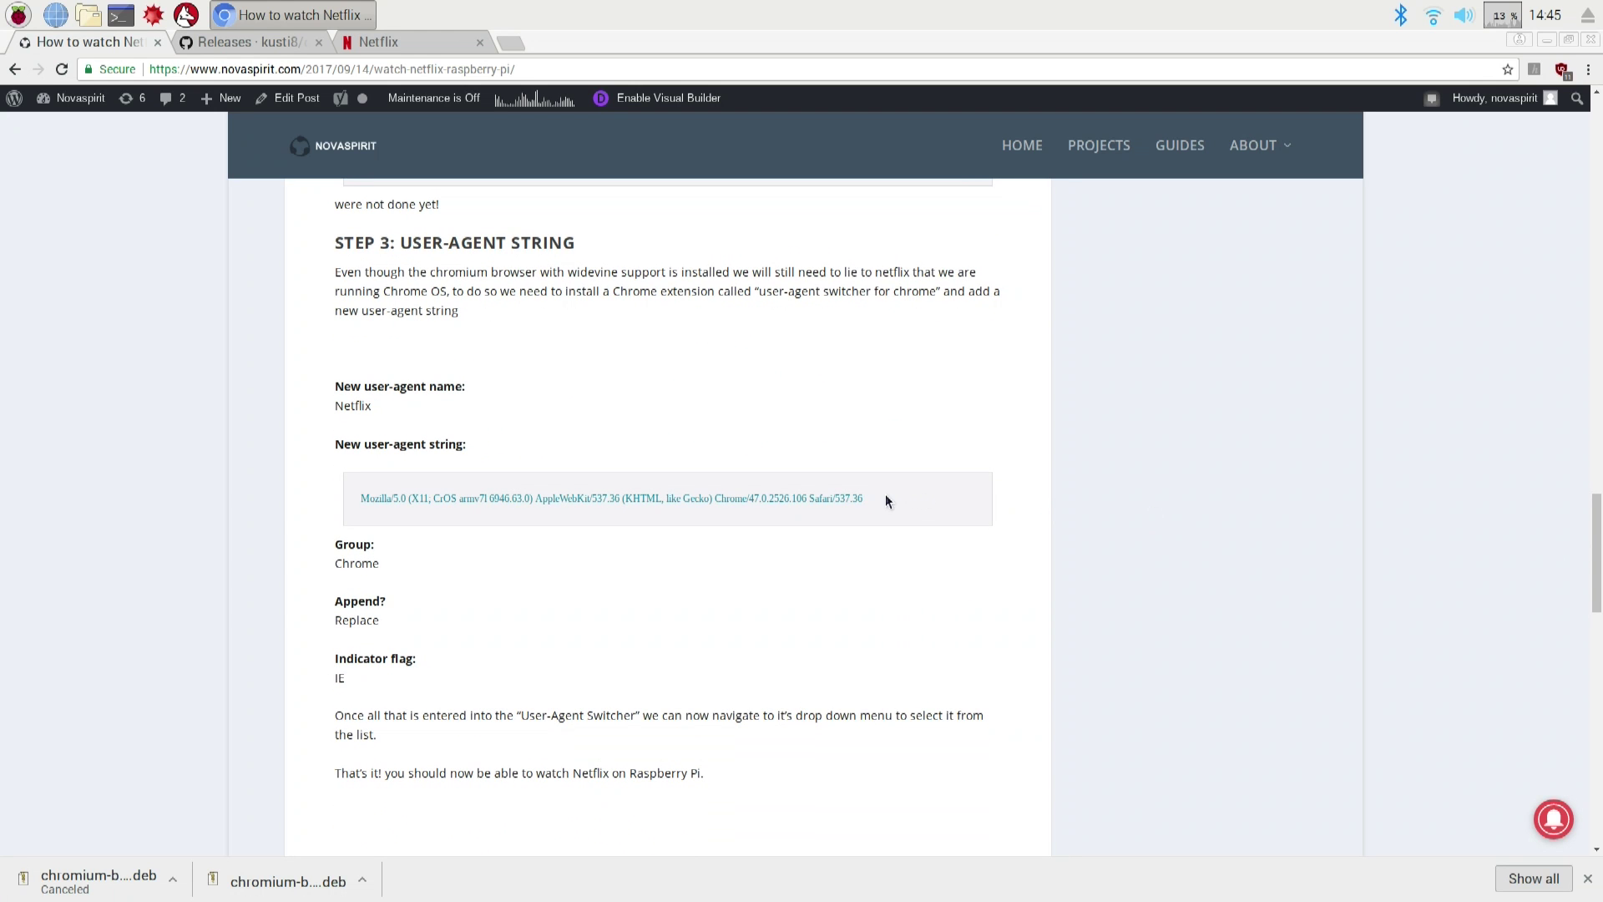
{"action": "triple_click", "coordinate": [848, 496]}
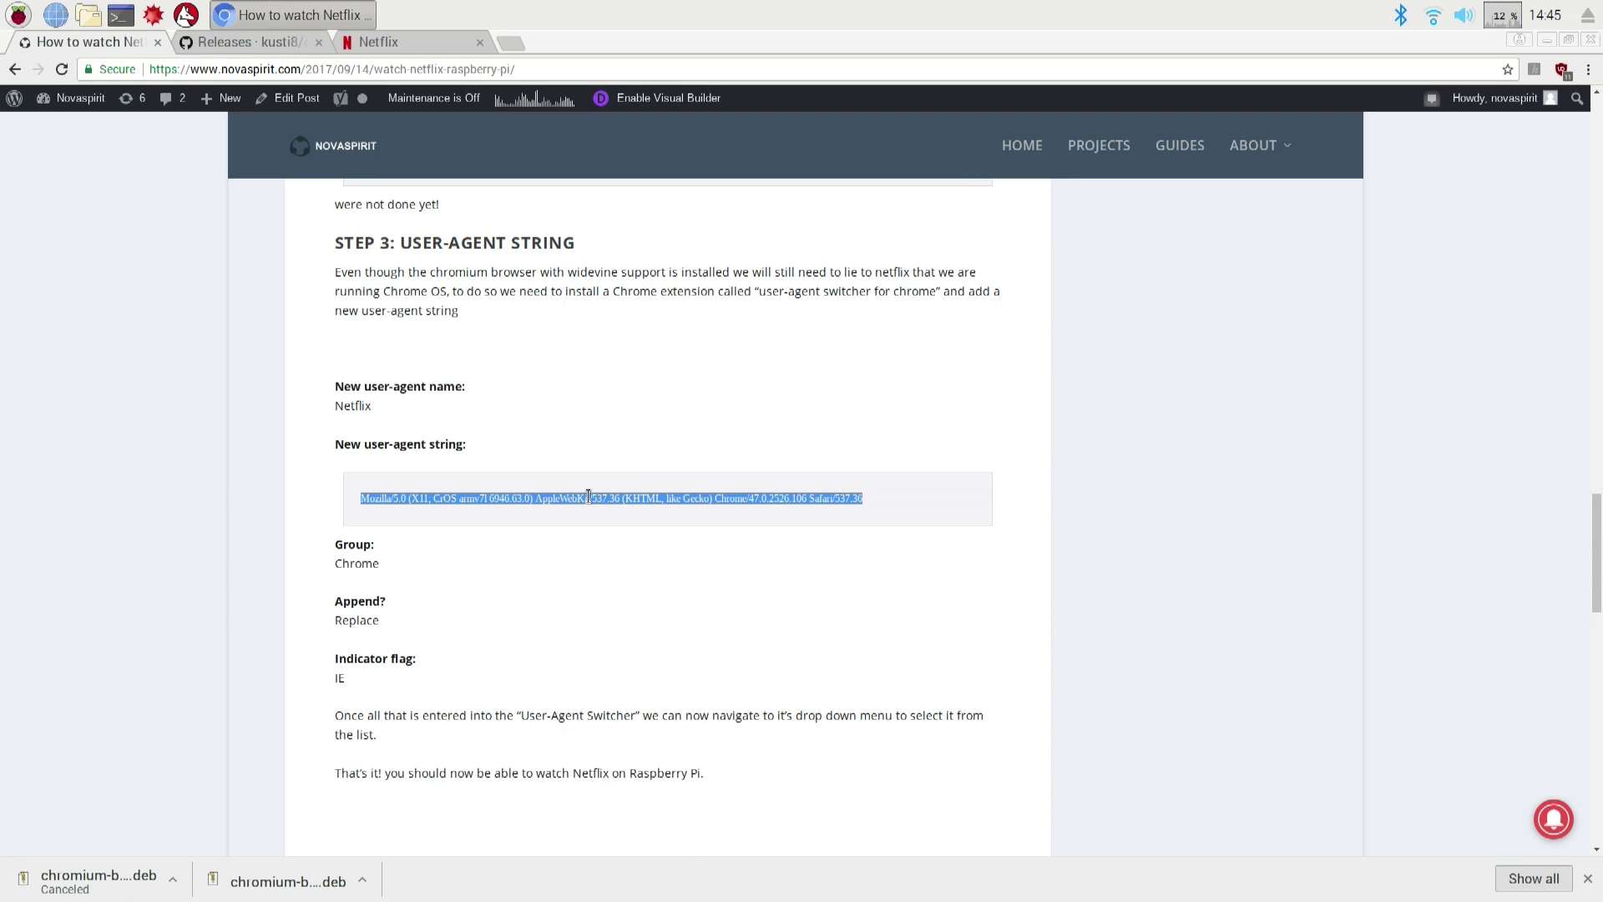
{"action": "right_click", "coordinate": [589, 496]}
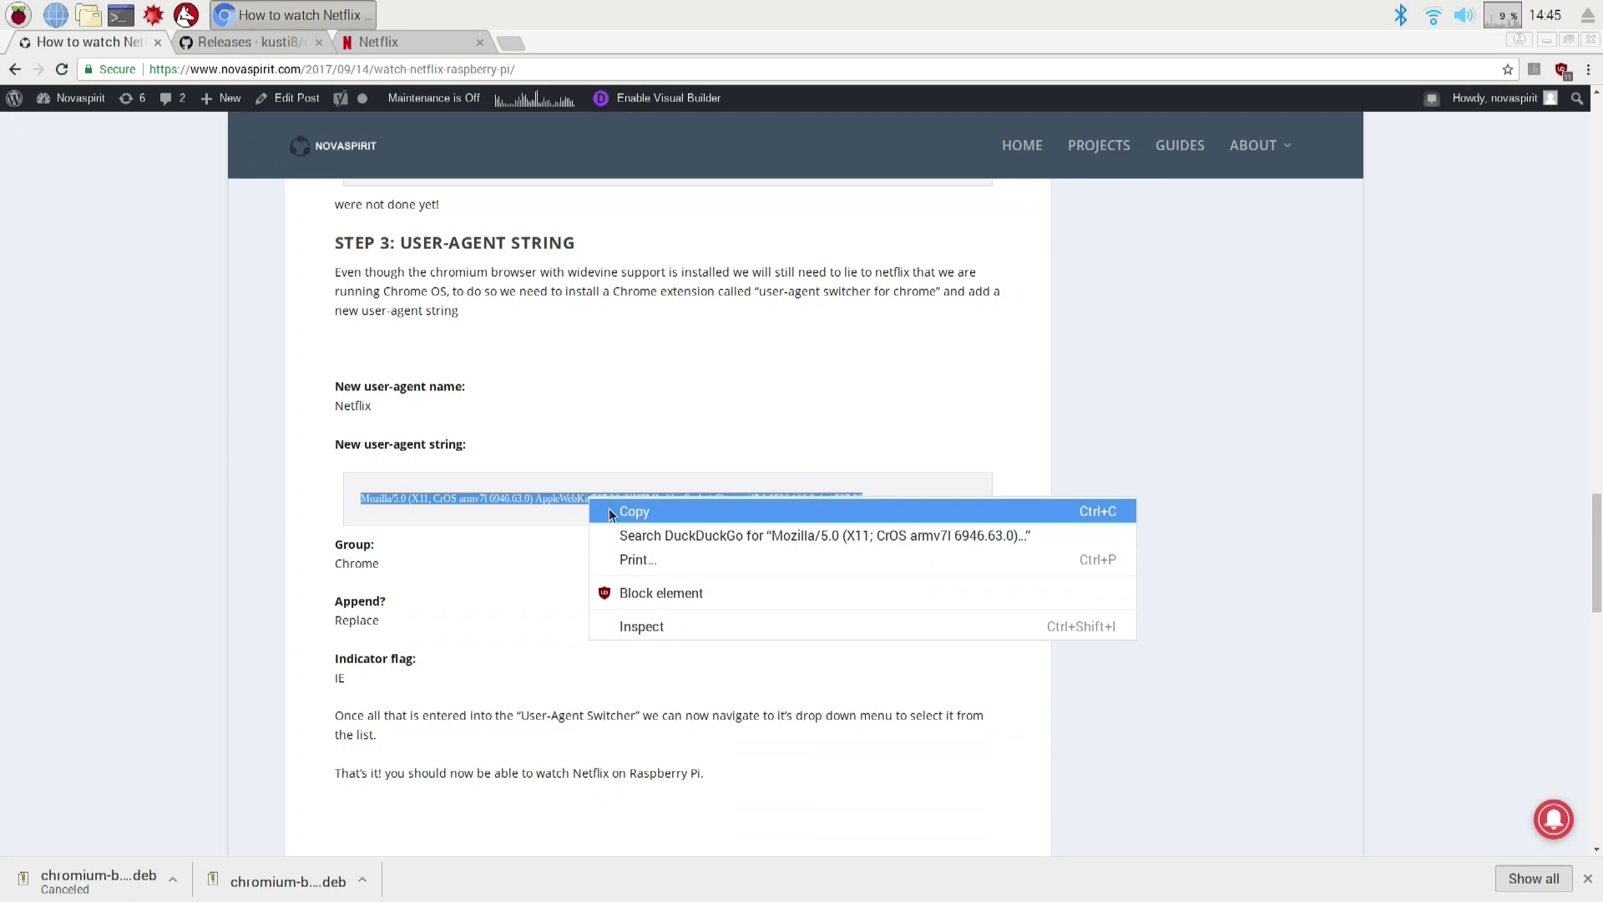
{"action": "left_click", "coordinate": [633, 511]}
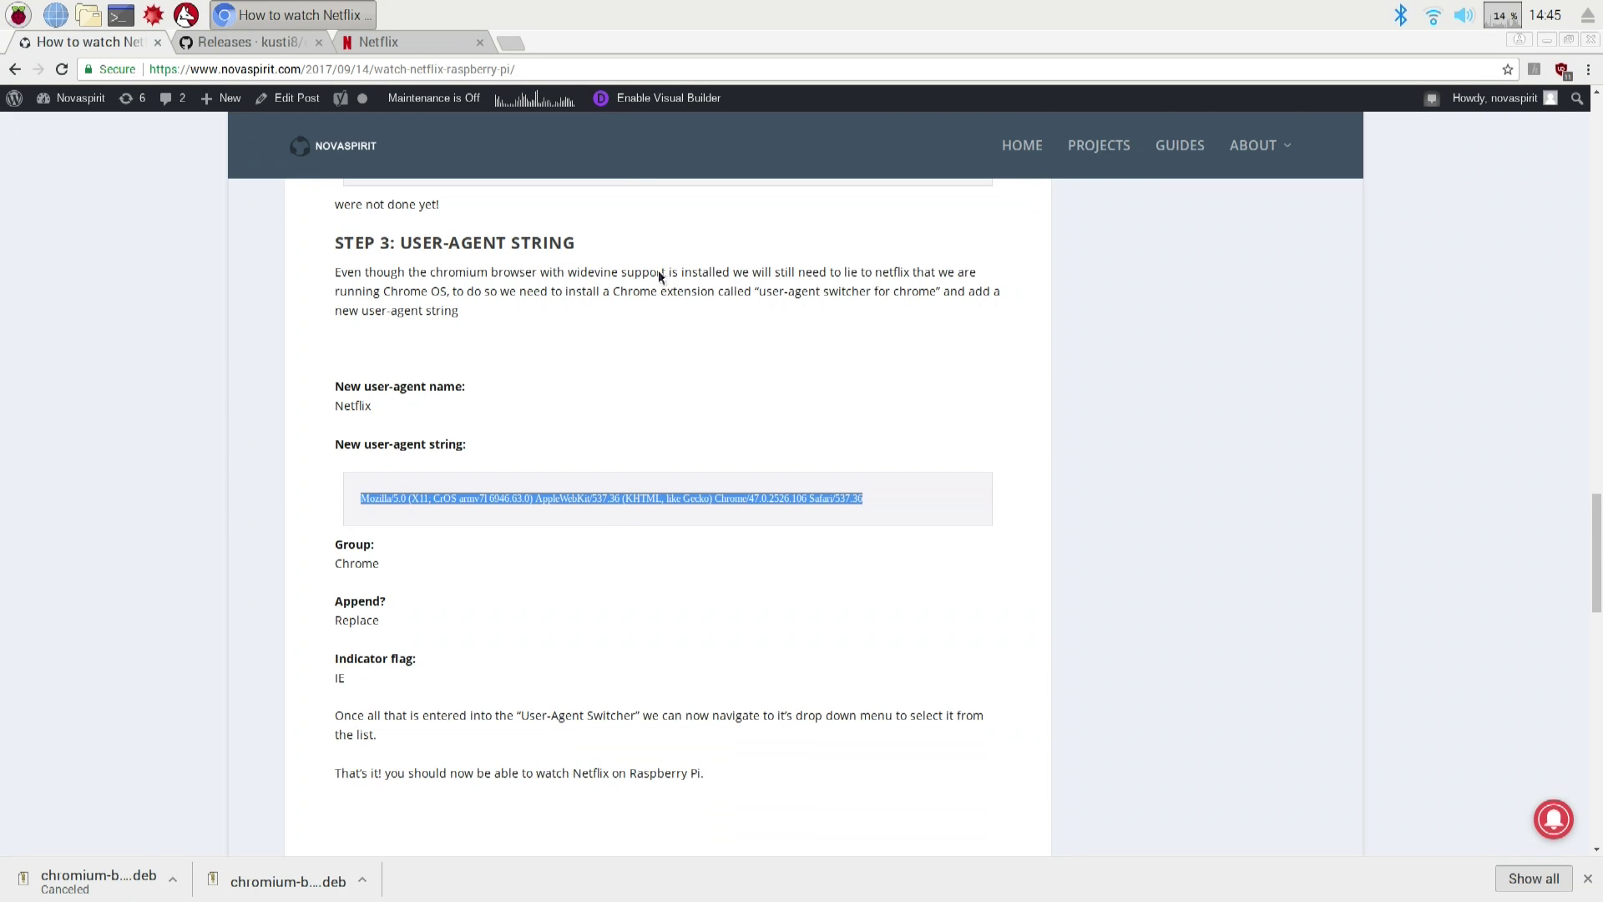
{"action": "left_click", "coordinate": [1592, 41]}
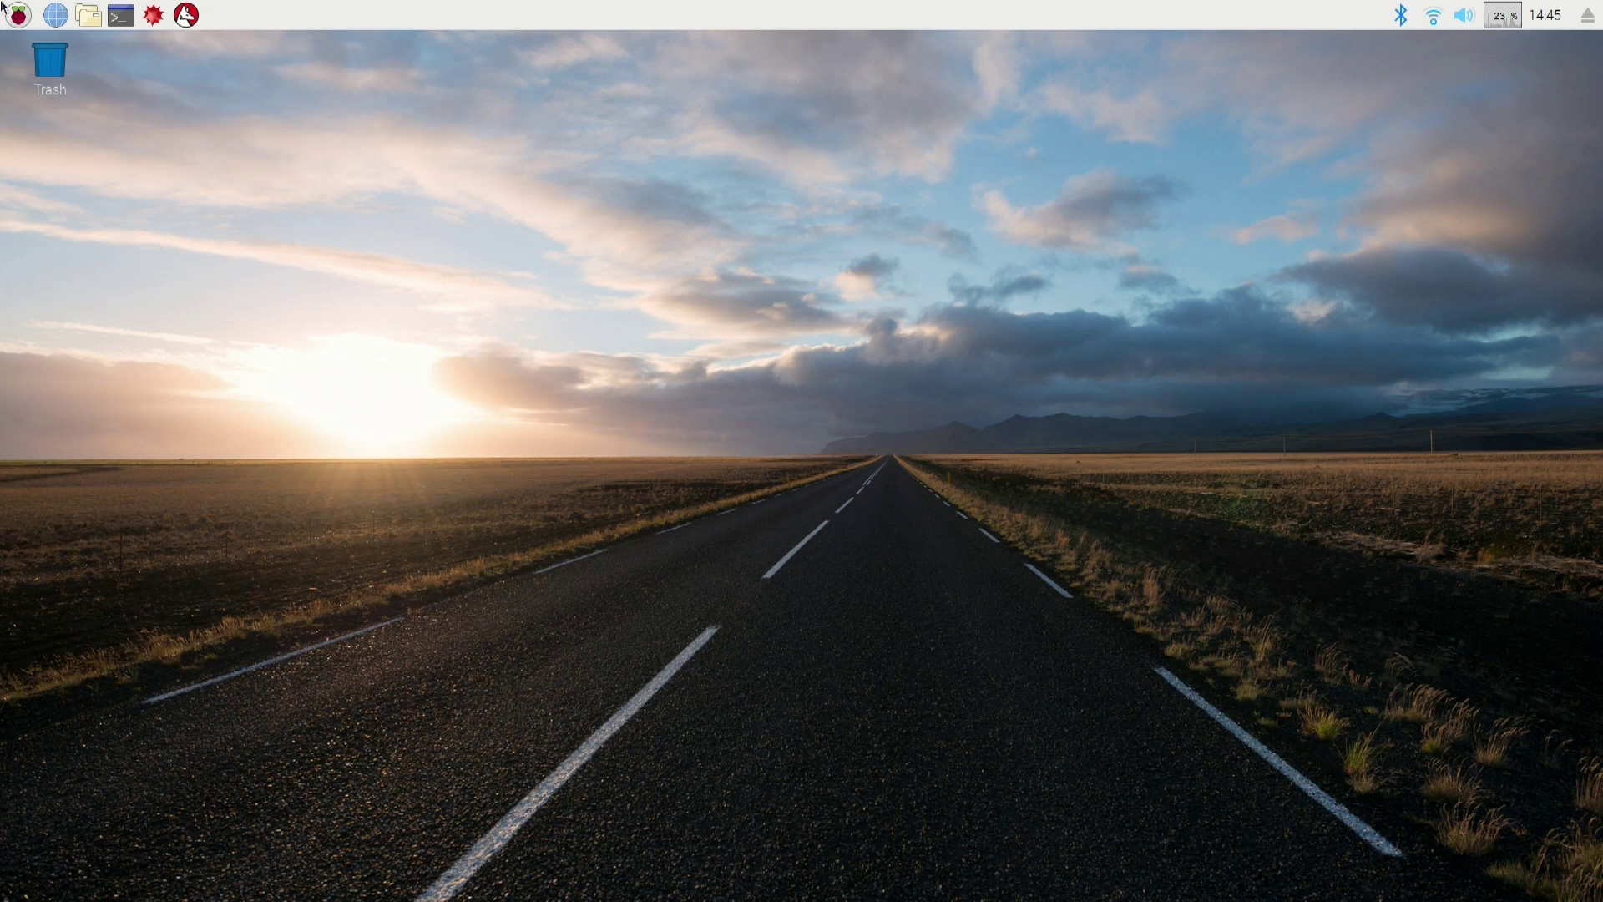
In a terminal, go to /home/pi/Downloads, list it, and install the chromium .deb with sudo dpkg -i.
{"action": "left_click", "coordinate": [120, 17]}
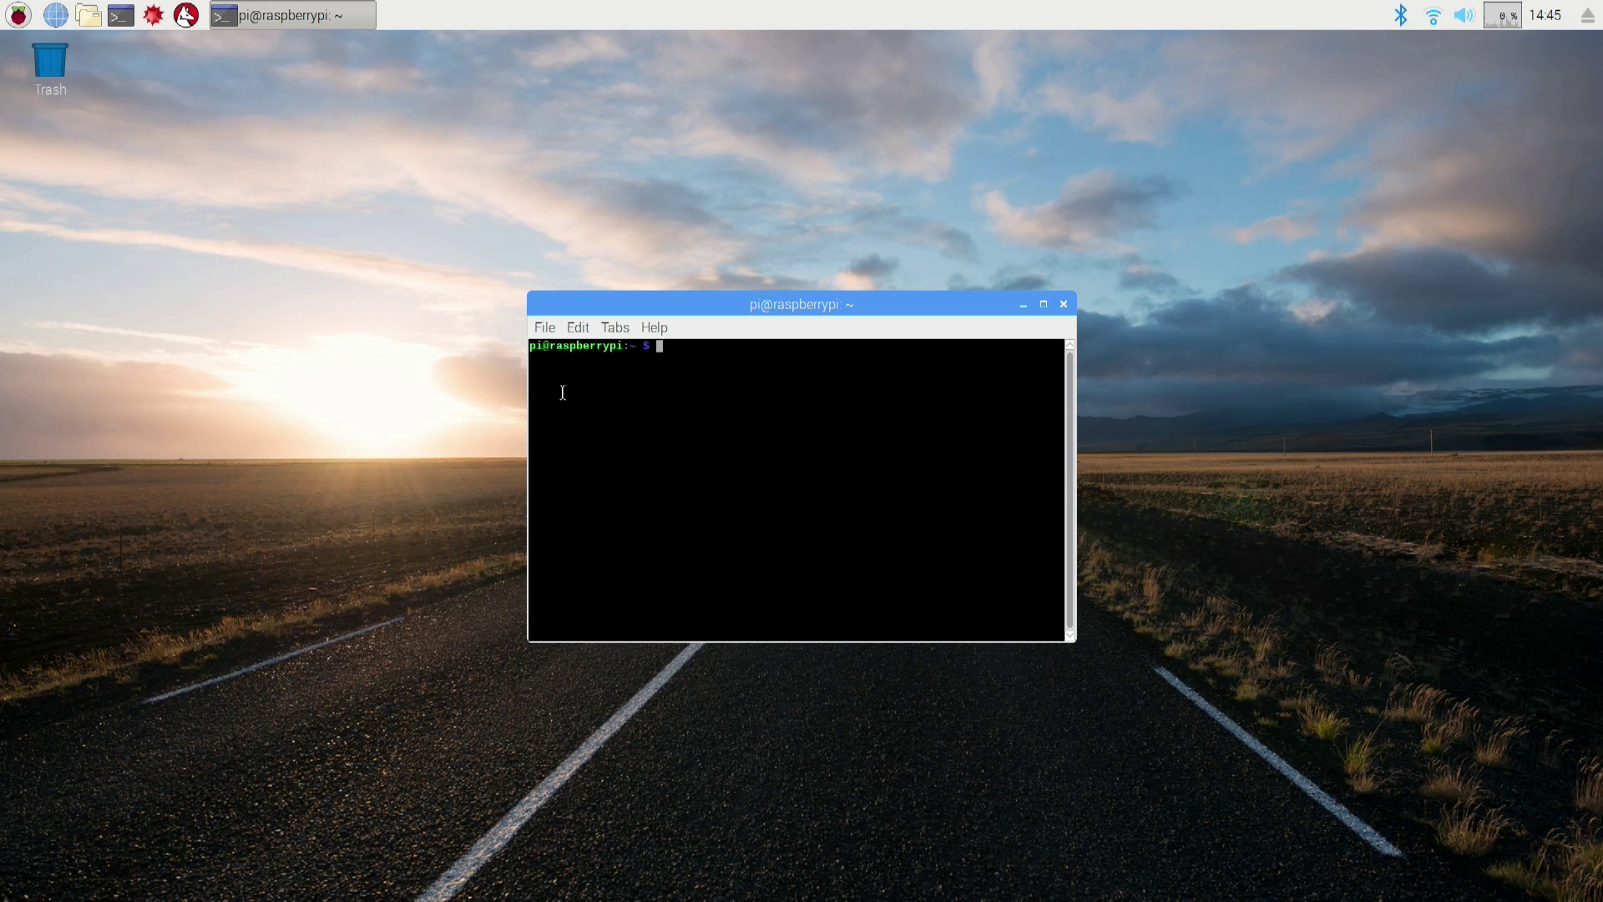
{"action": "type", "text": "cd /home/pi/Downloads"}
{"action": "key", "text": "Return"}
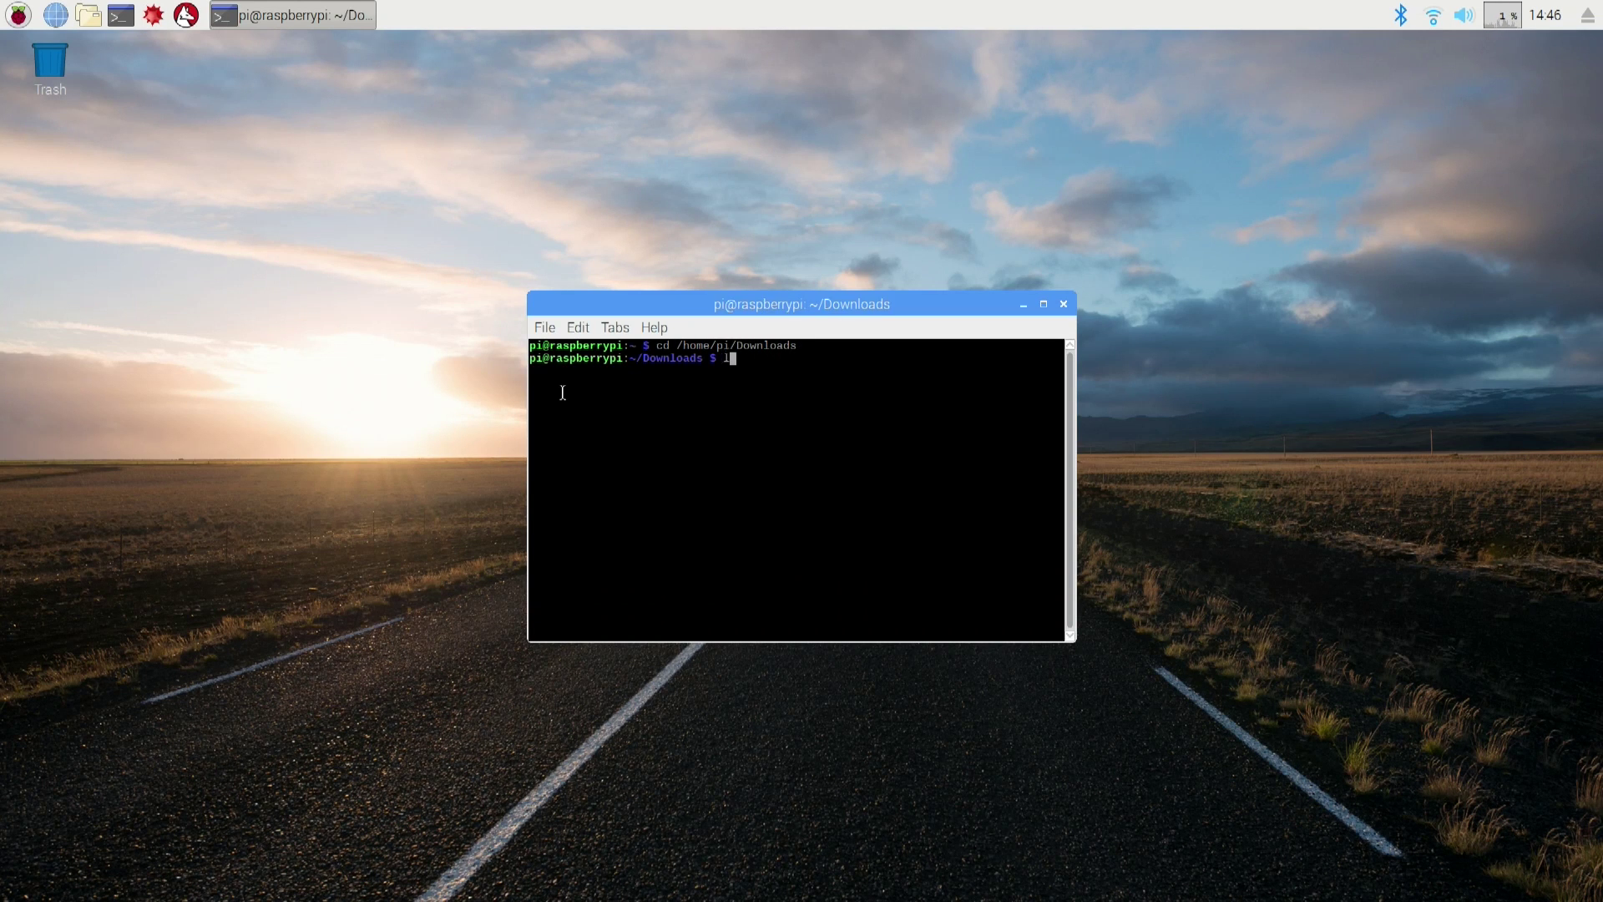
{"action": "type", "text": "ls"}
{"action": "key", "text": "Return"}
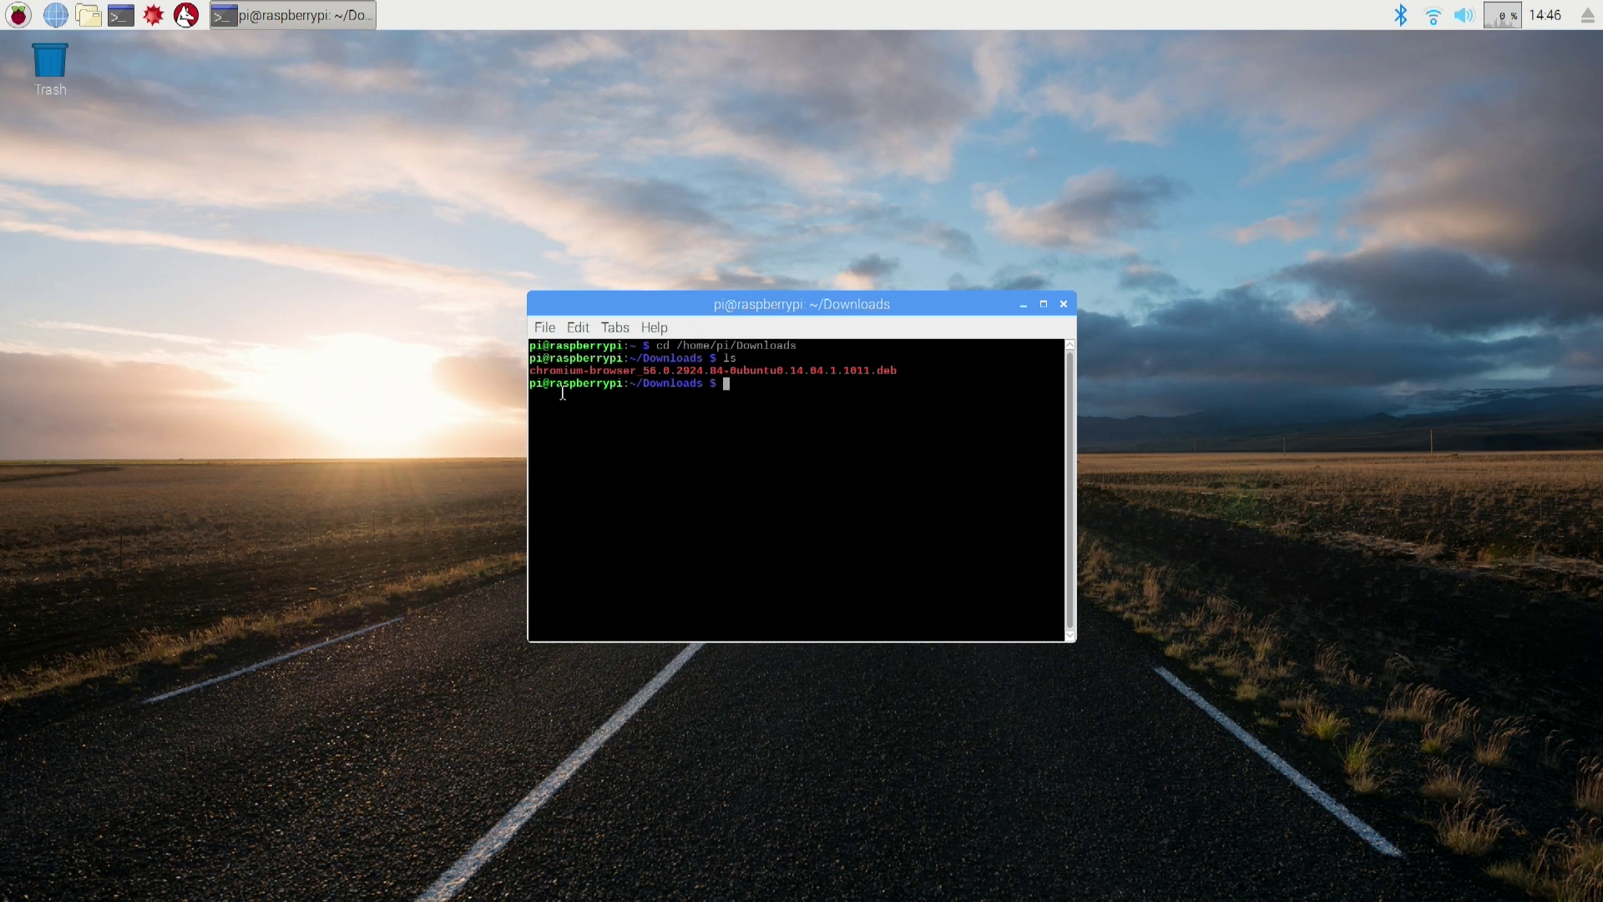
{"action": "type", "text": "sudo dpkg -i chr"}
{"action": "key", "text": "Tab"}
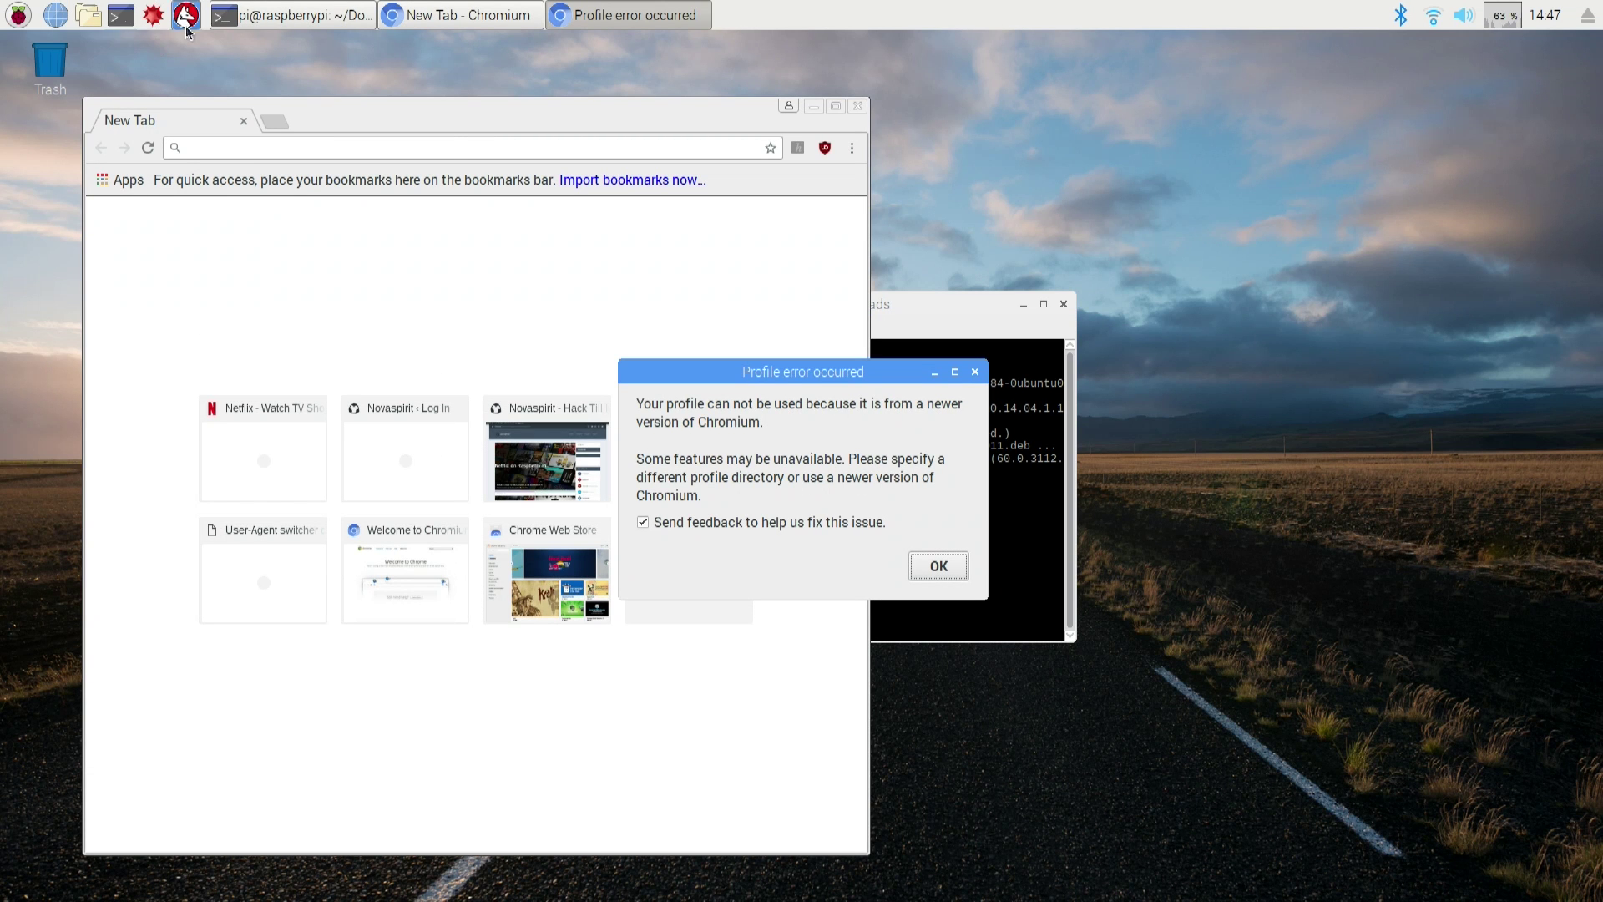
Dismiss the profile error, Google 'user agent switcher chrome' and open its Chrome Web Store page.
{"action": "left_click", "coordinate": [945, 559]}
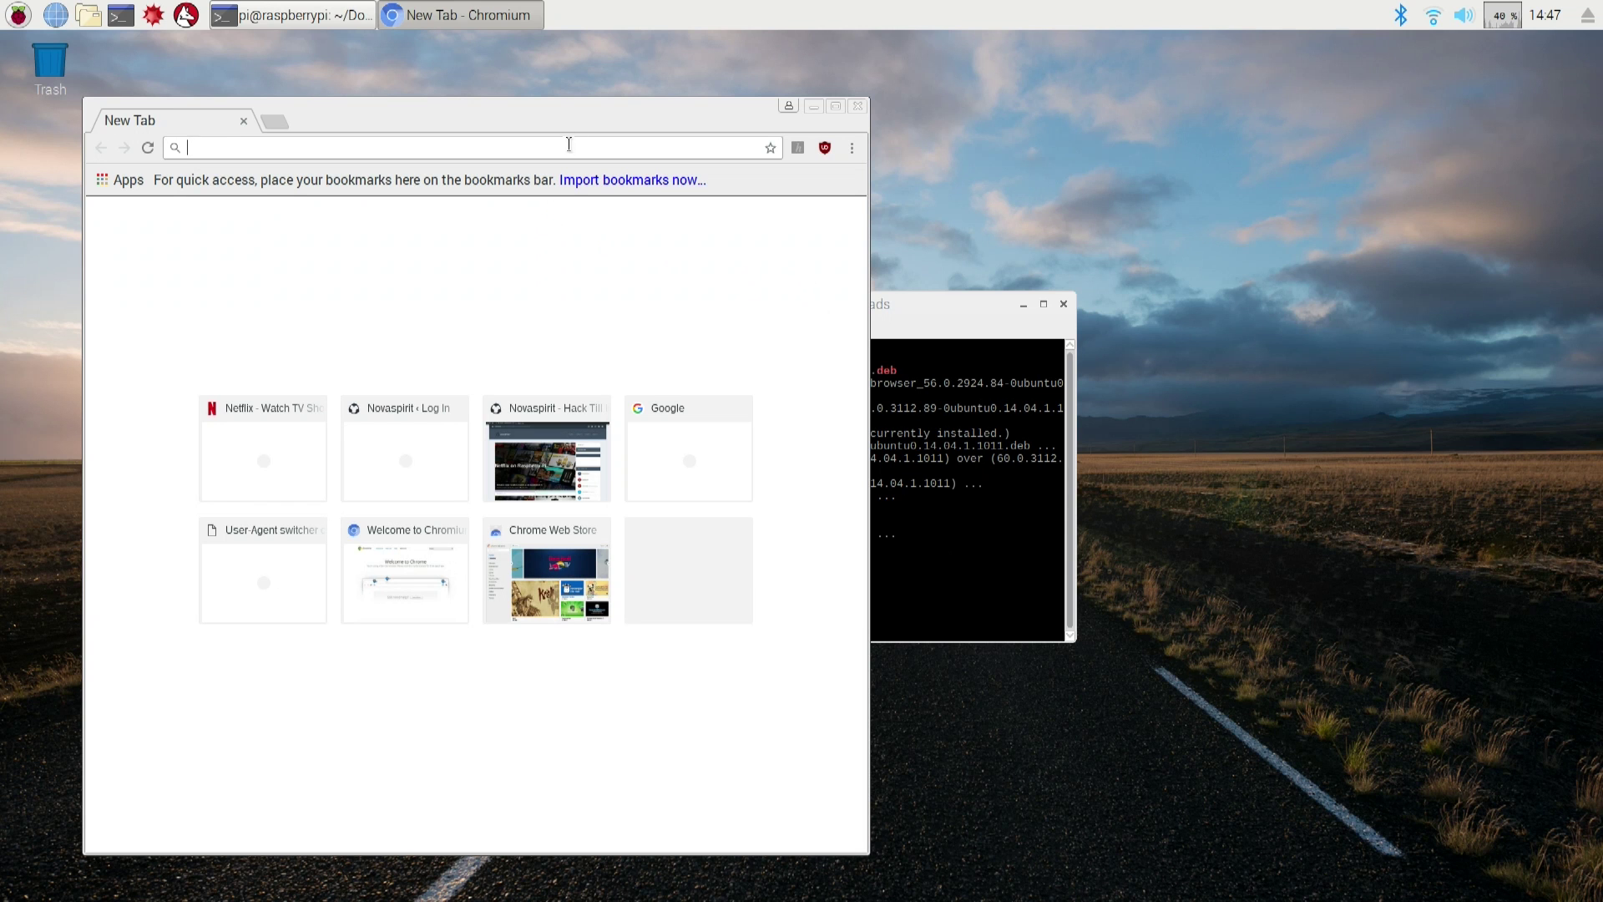
{"action": "type", "text": "google.c"}
{"action": "key", "text": "Return"}
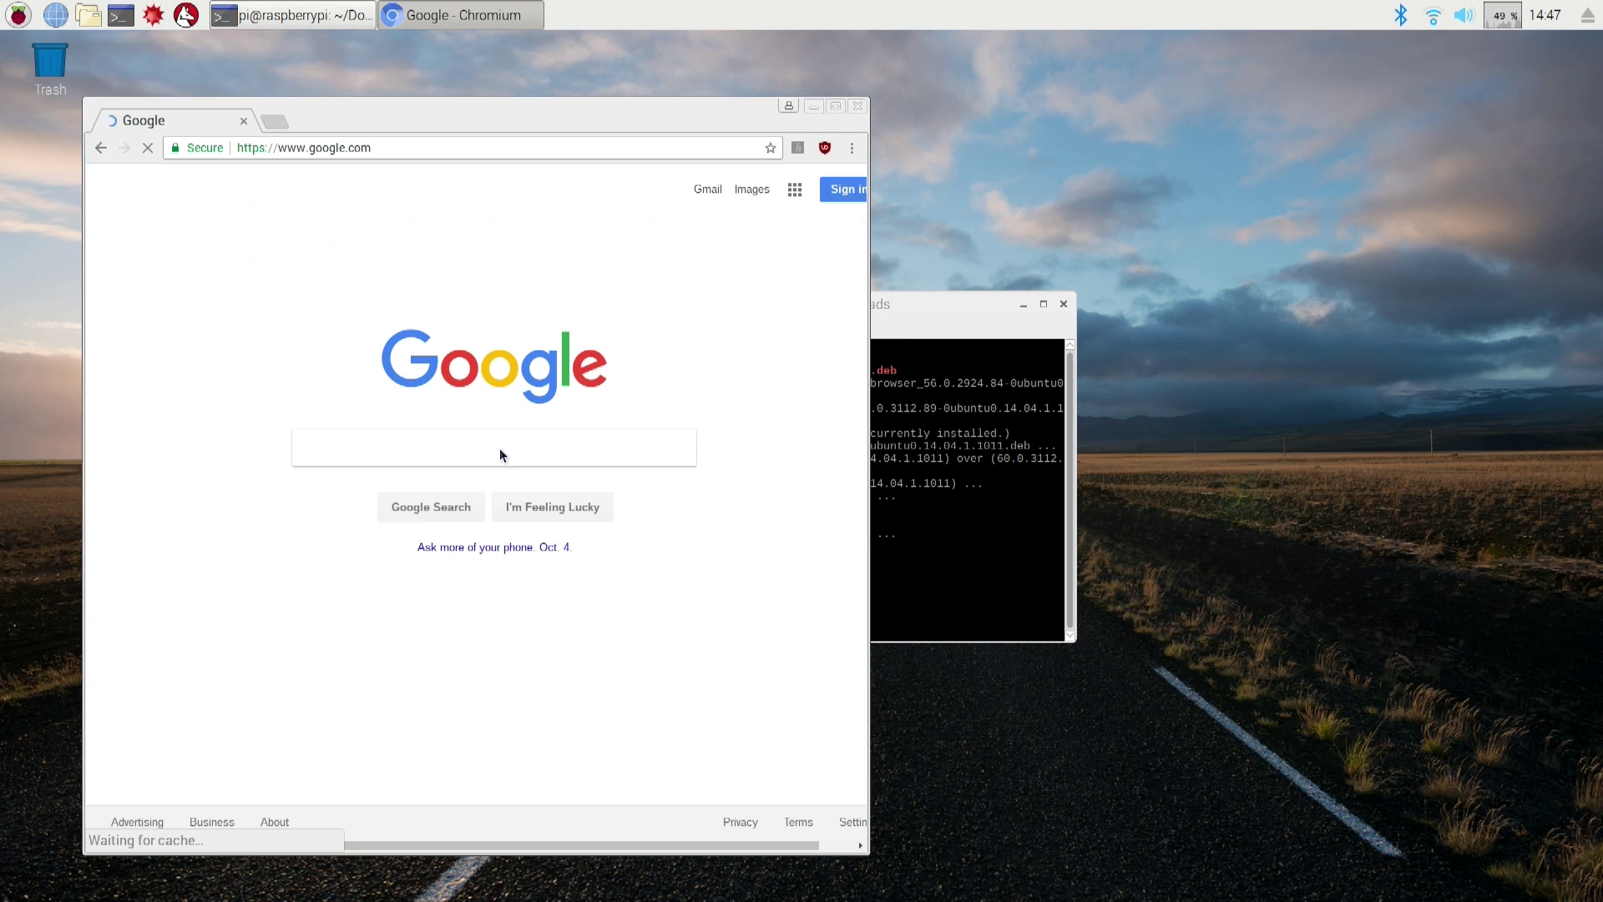
{"action": "type", "text": "user age"}
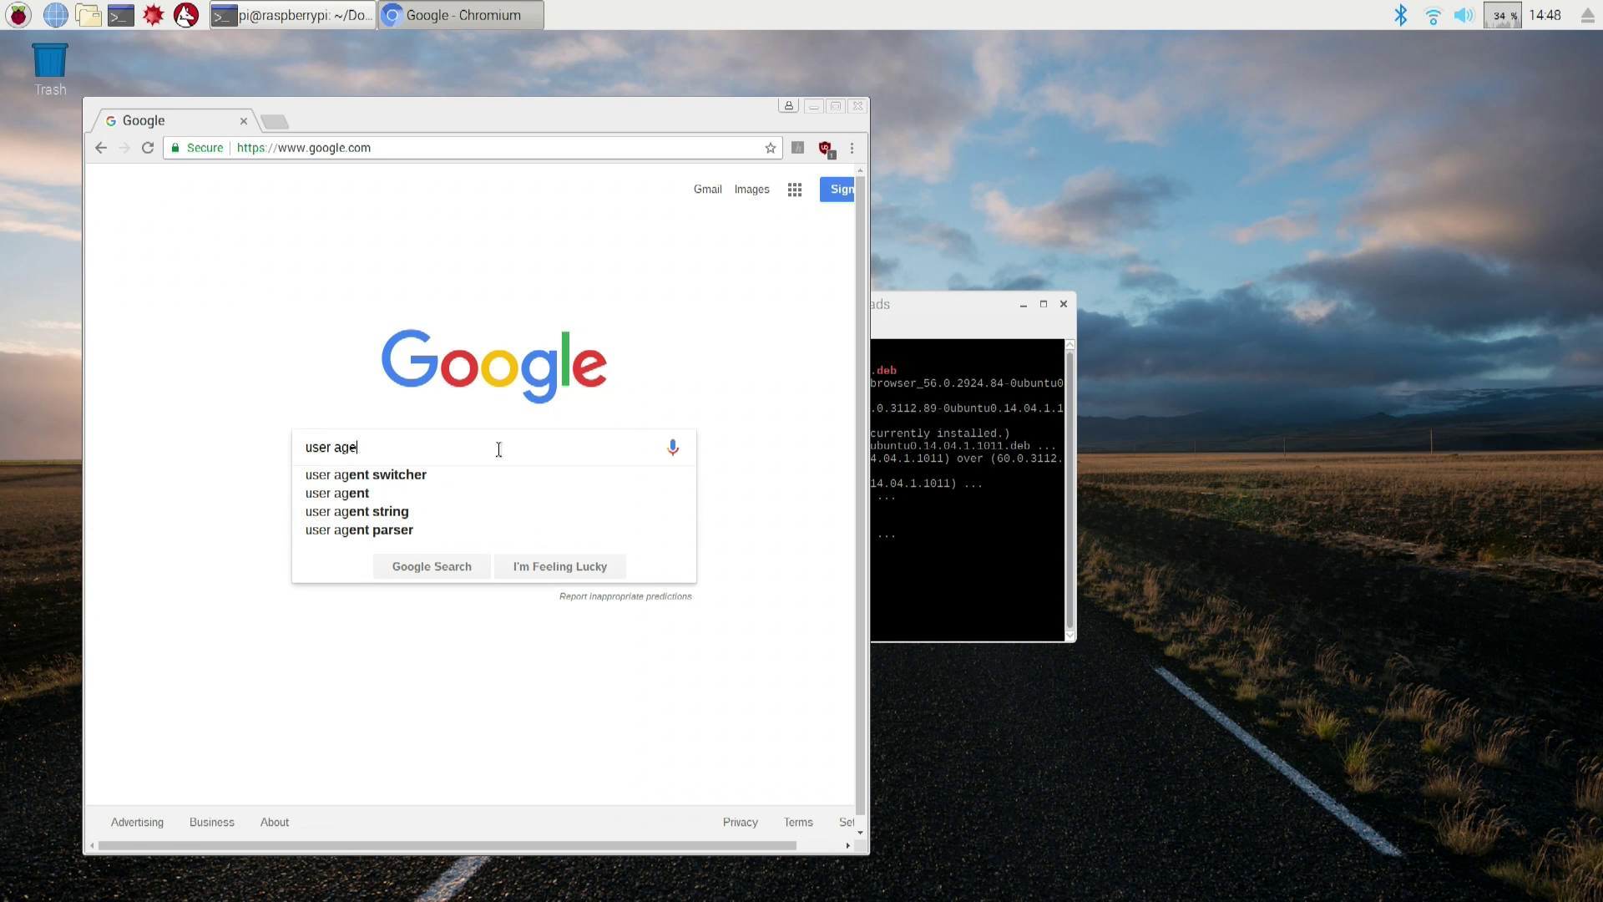
{"action": "type", "text": "nt sw"}
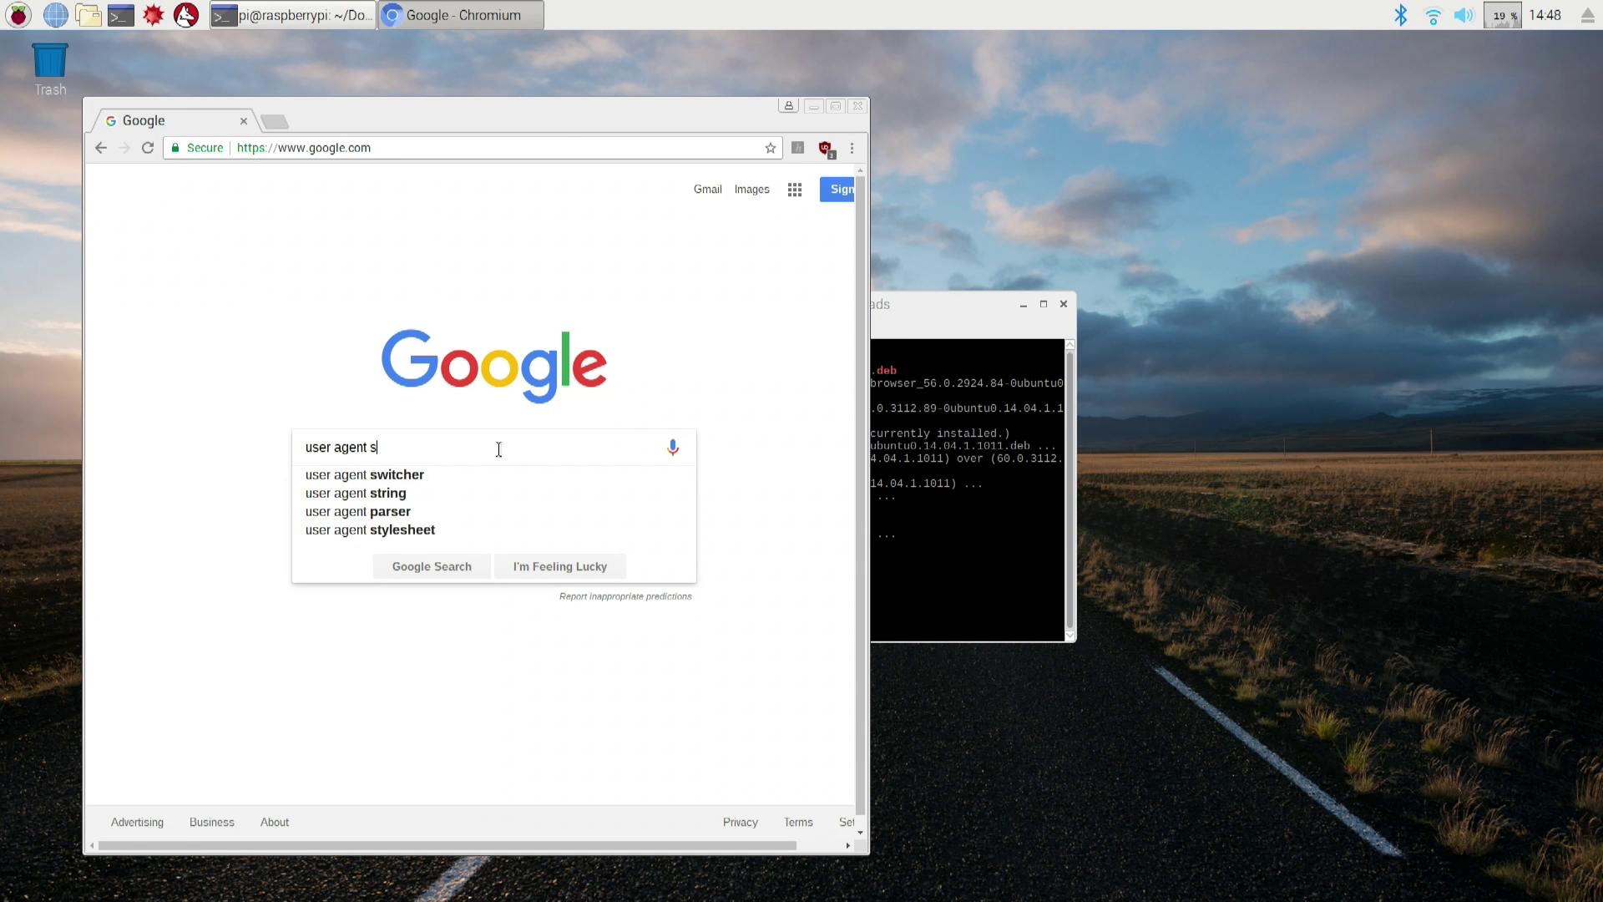
{"action": "key", "text": "Down"}
{"action": "key", "text": "Down"}
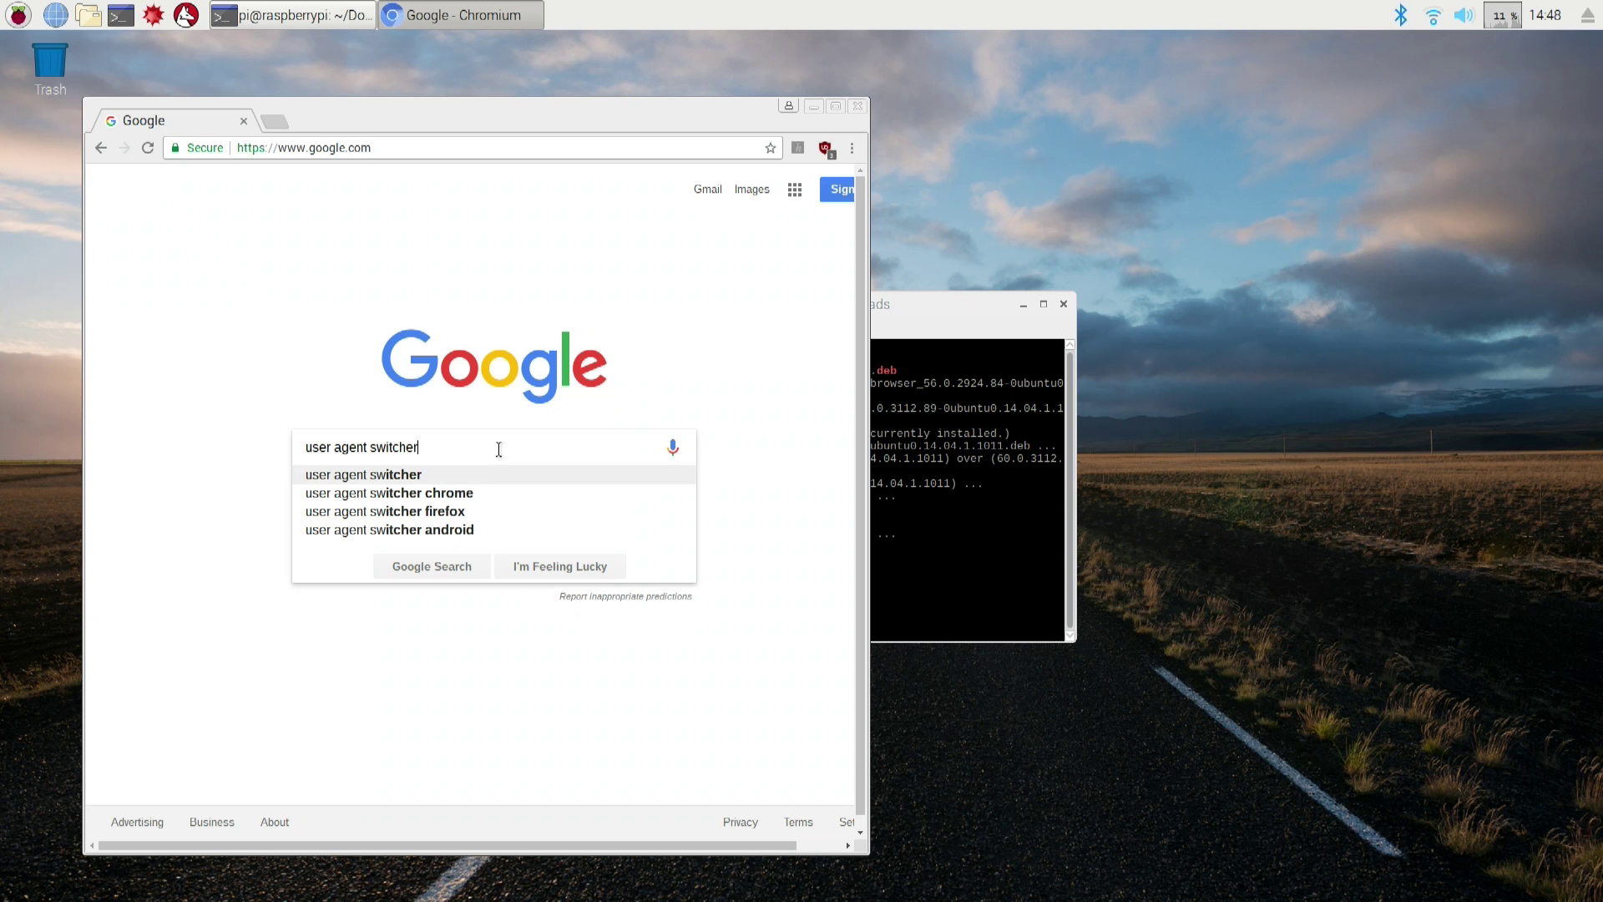
{"action": "key", "text": "Return"}
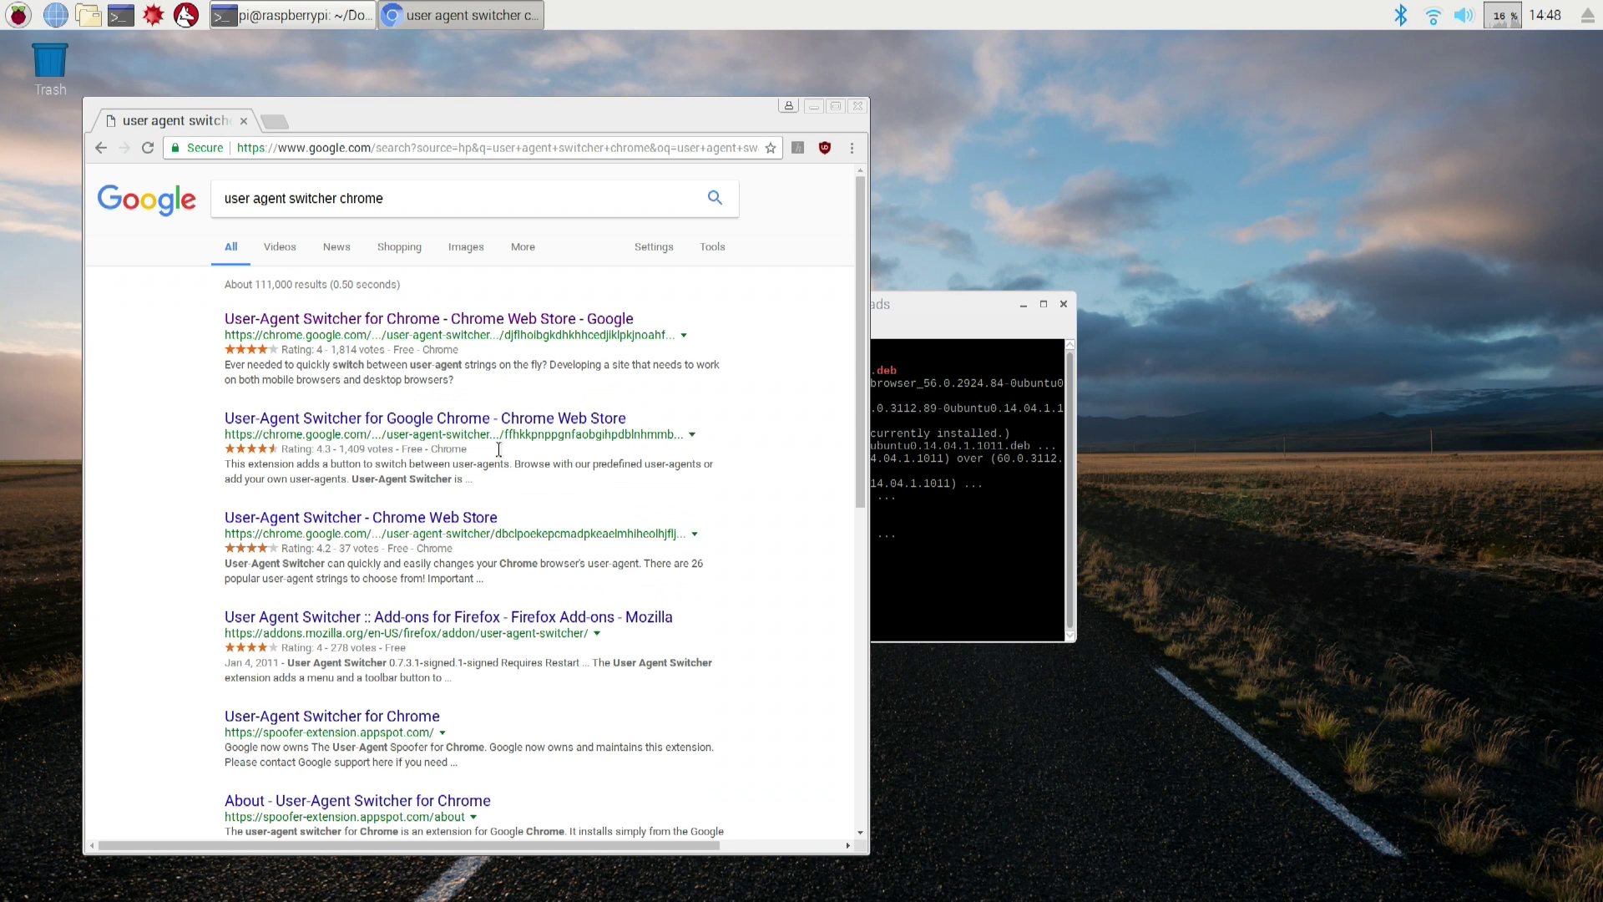
{"action": "left_click", "coordinate": [521, 320]}
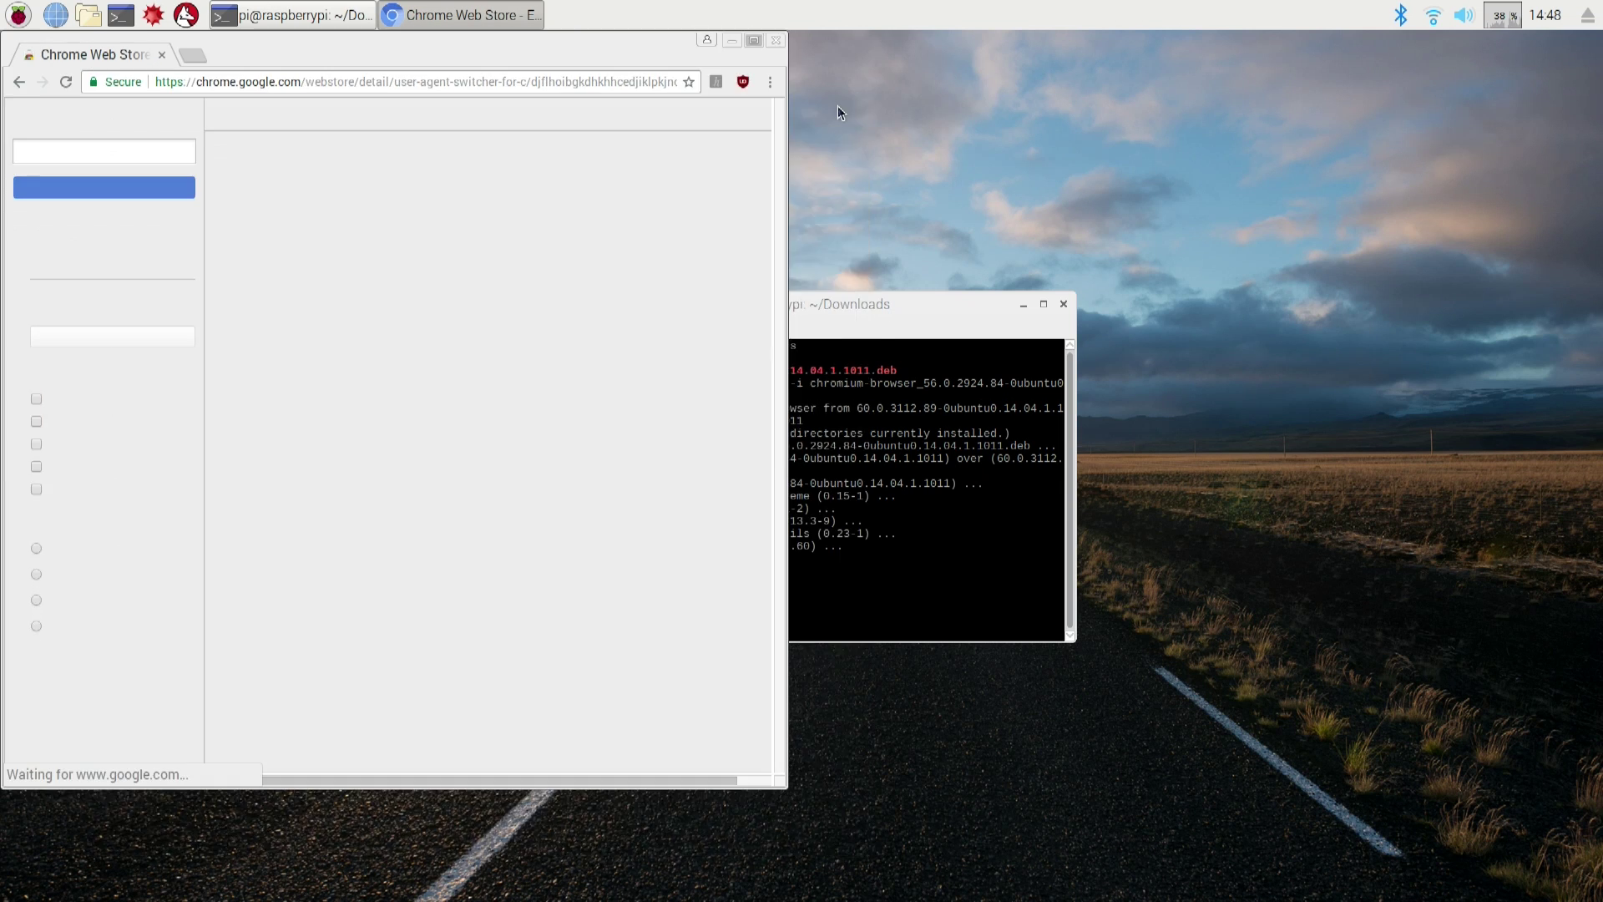
Maximize the window and add User-Agent Switcher for Chrome to Chromium.
{"action": "left_click", "coordinate": [836, 106]}
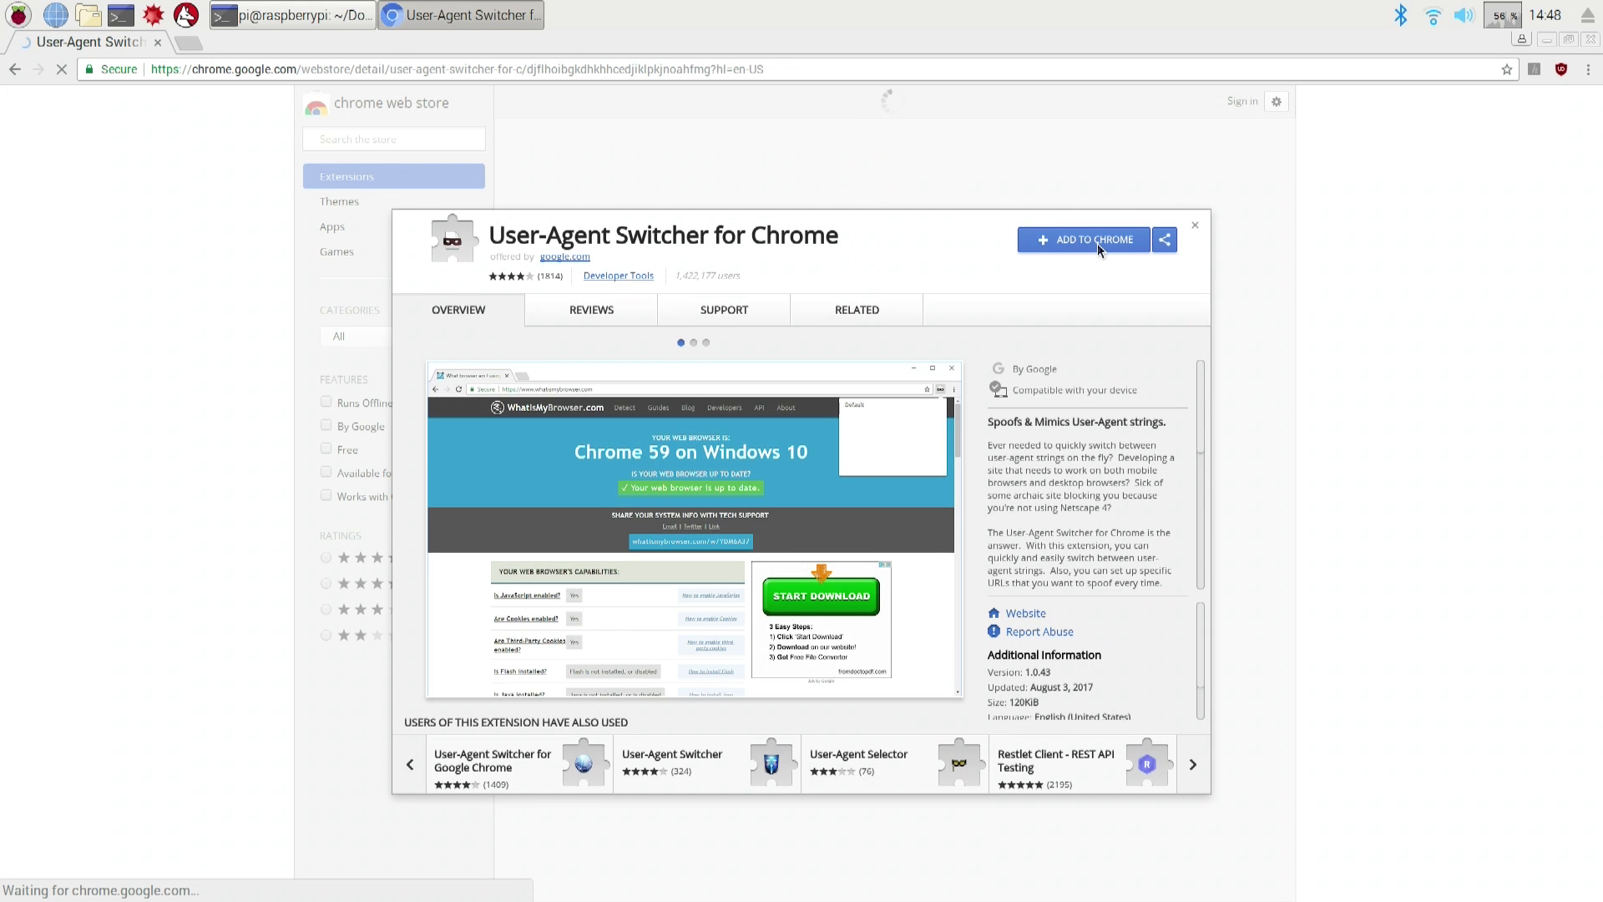
{"action": "left_click", "coordinate": [1097, 243]}
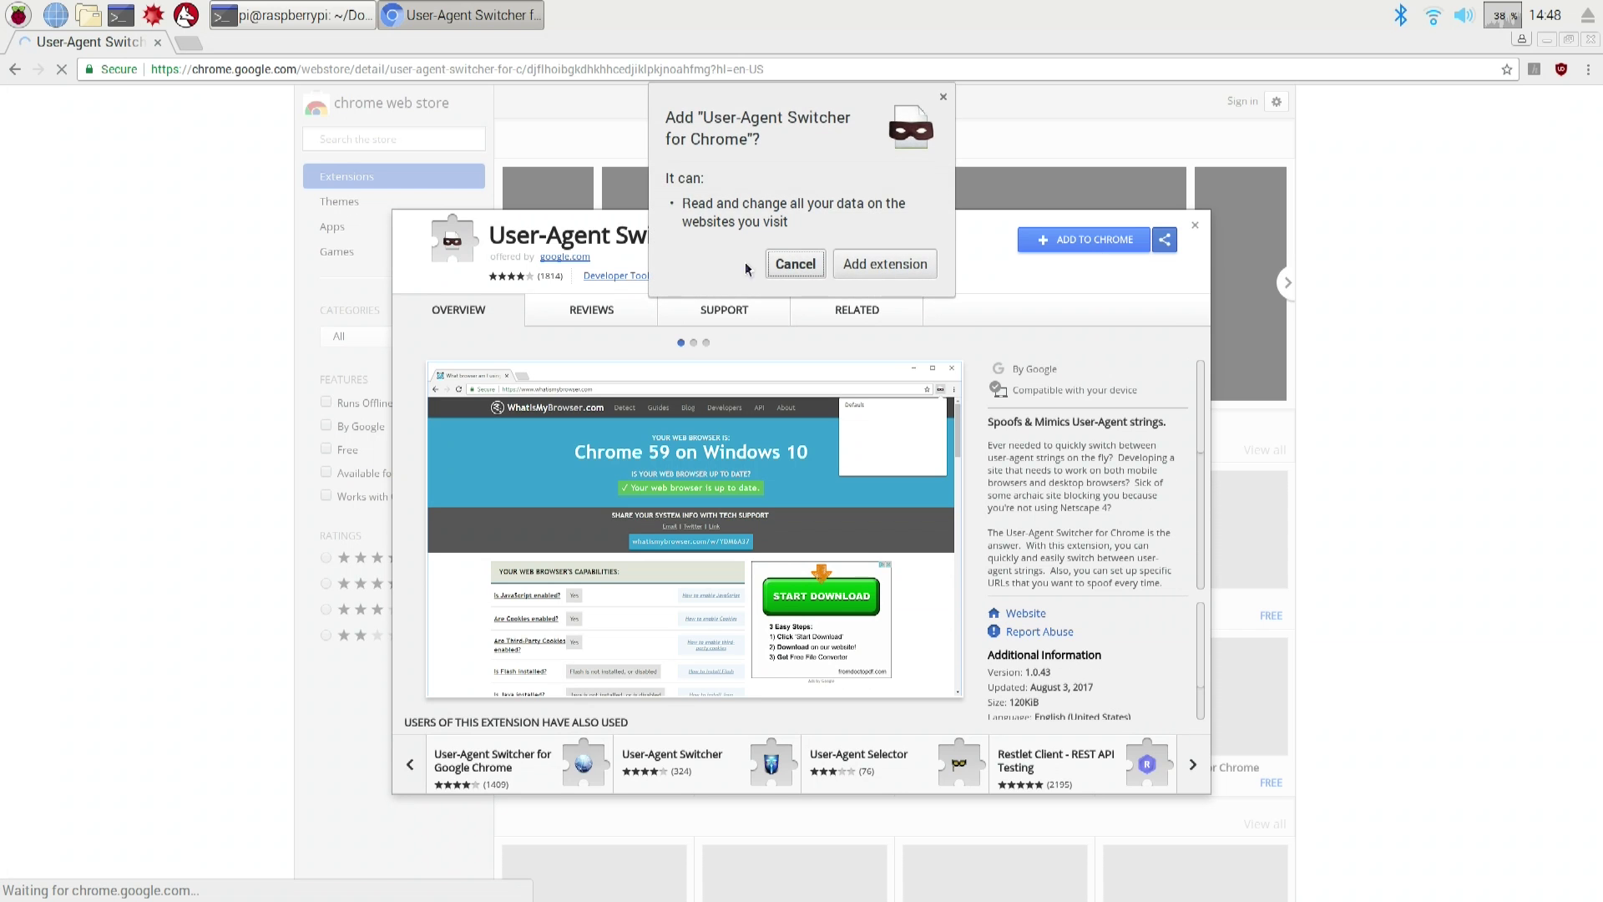
{"action": "left_click", "coordinate": [887, 264]}
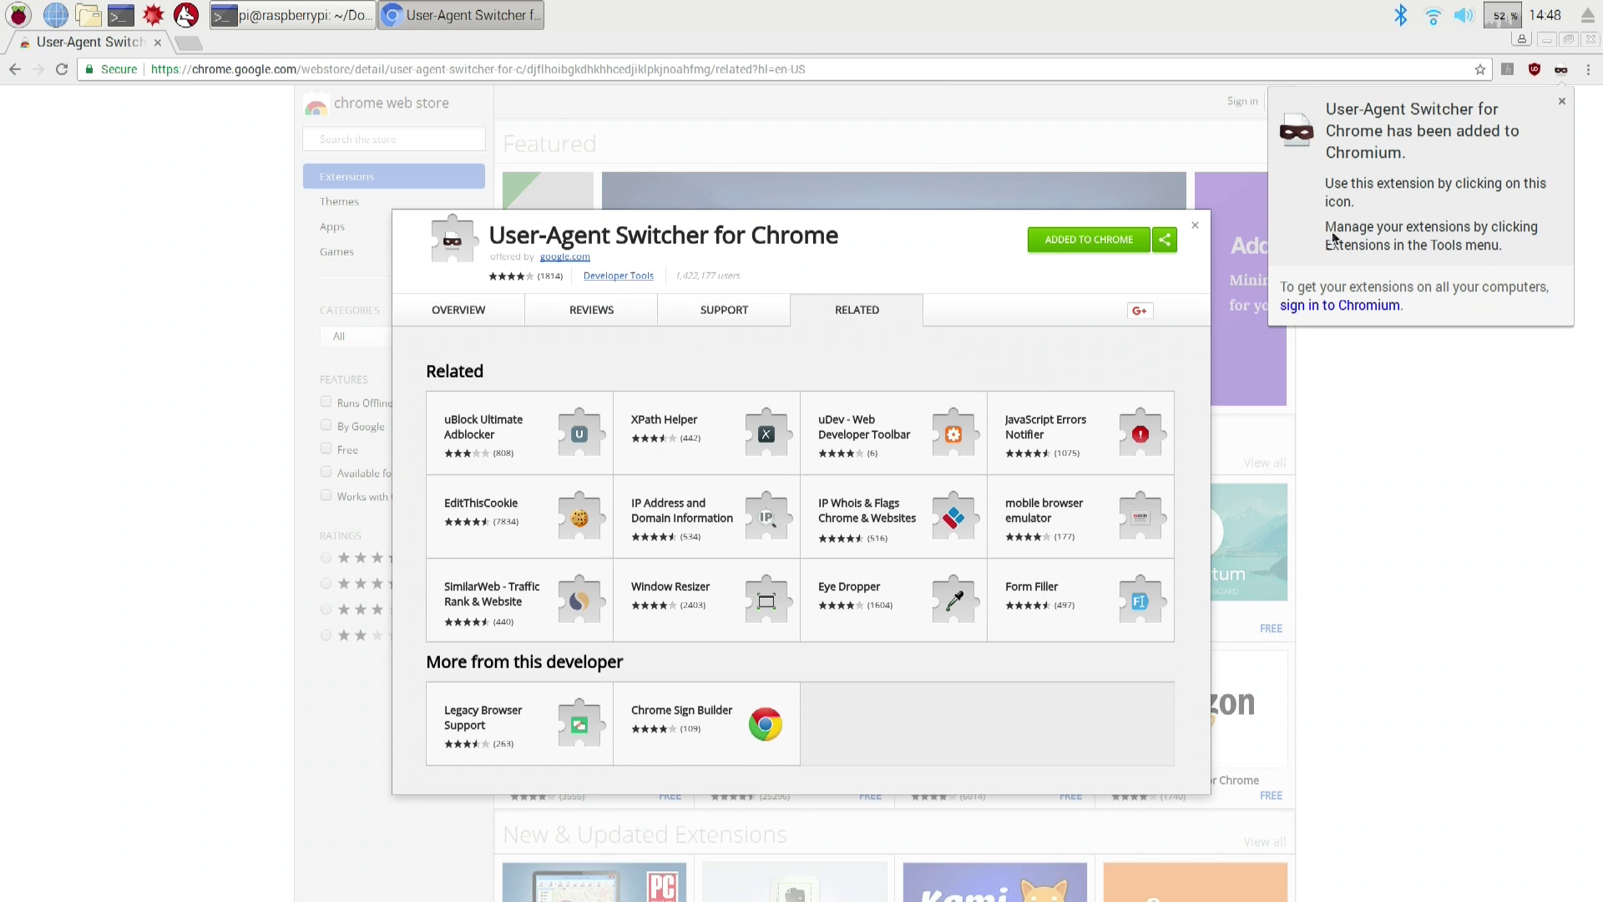
Add a 'netflix' agent with the pasted CrOS string in group Chrome, then close the options tab.
{"action": "left_click", "coordinate": [1589, 70]}
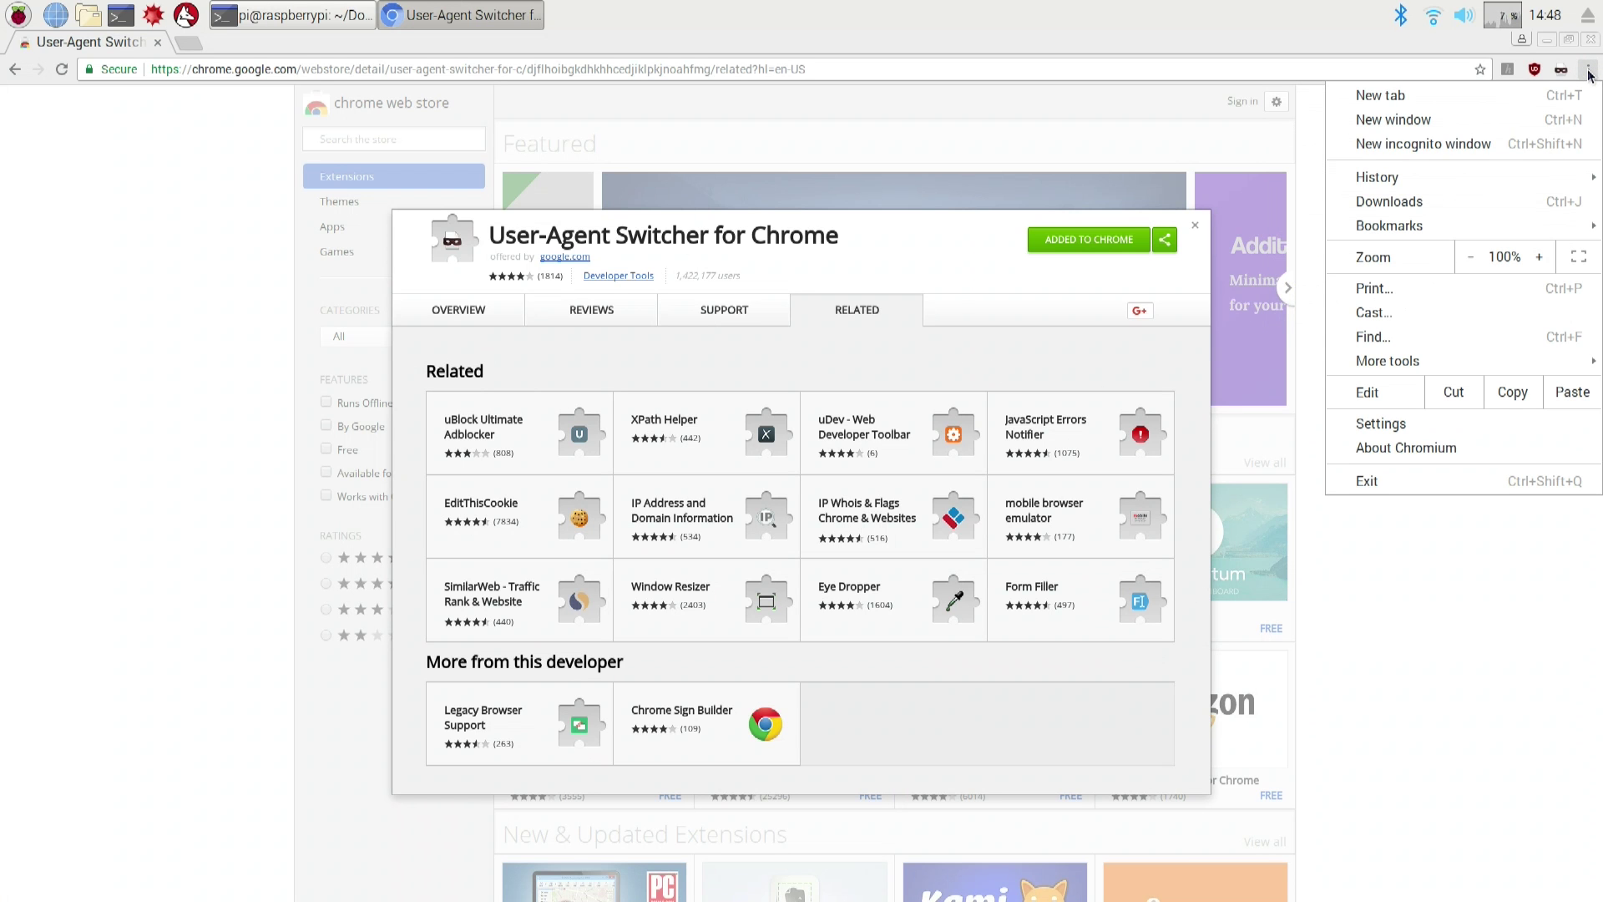
{"action": "mouse_move", "coordinate": [1409, 372]}
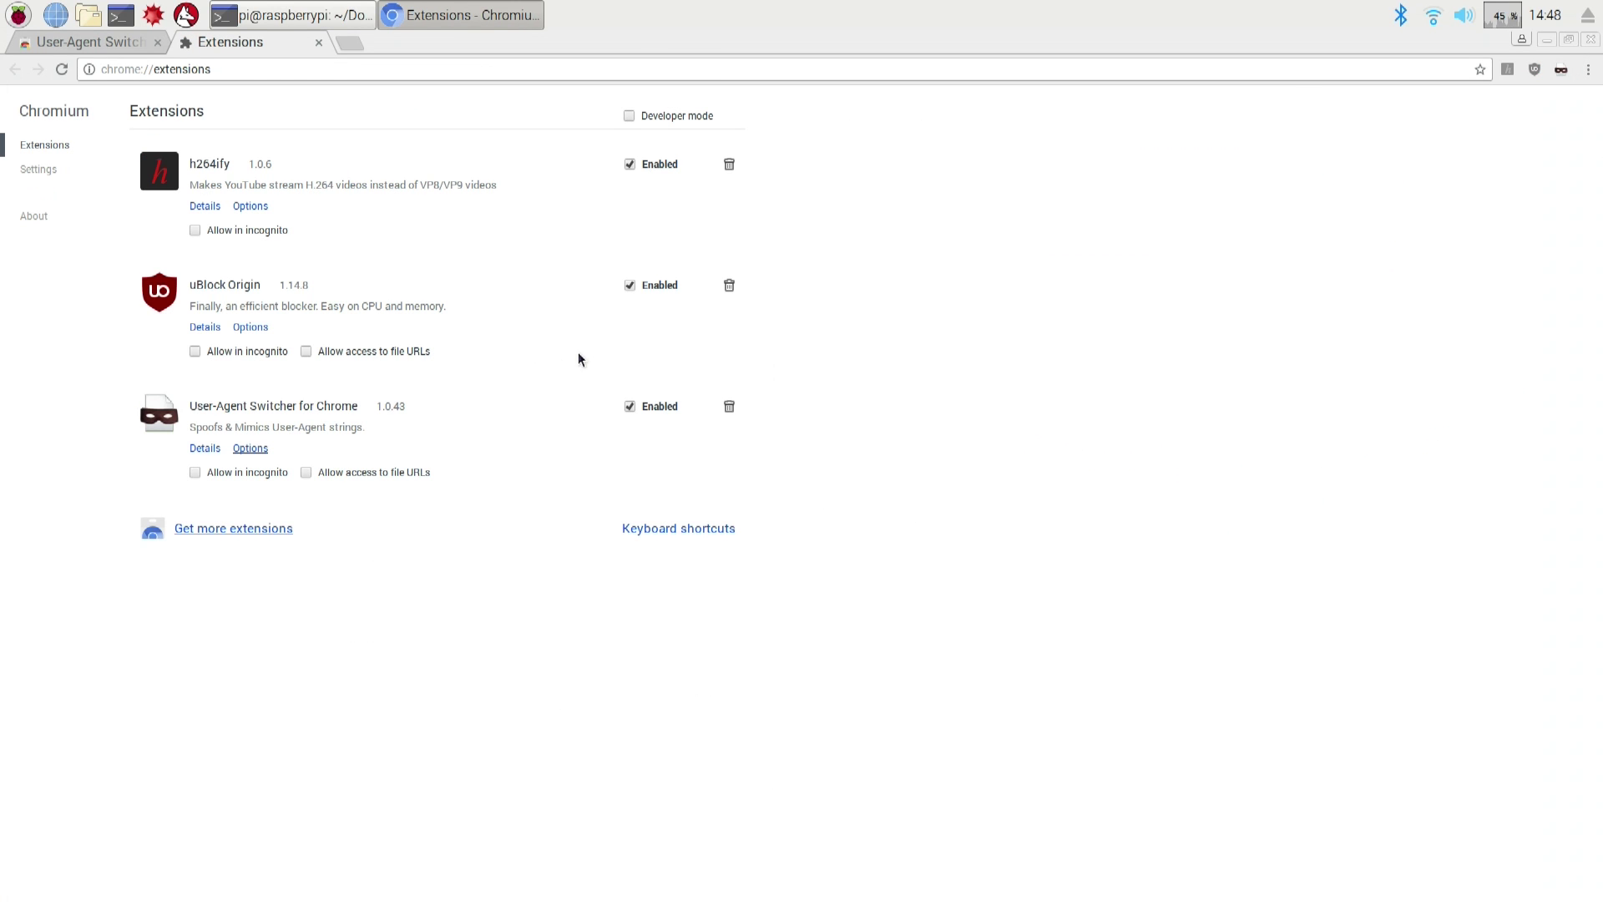
{"action": "left_click", "coordinate": [246, 449]}
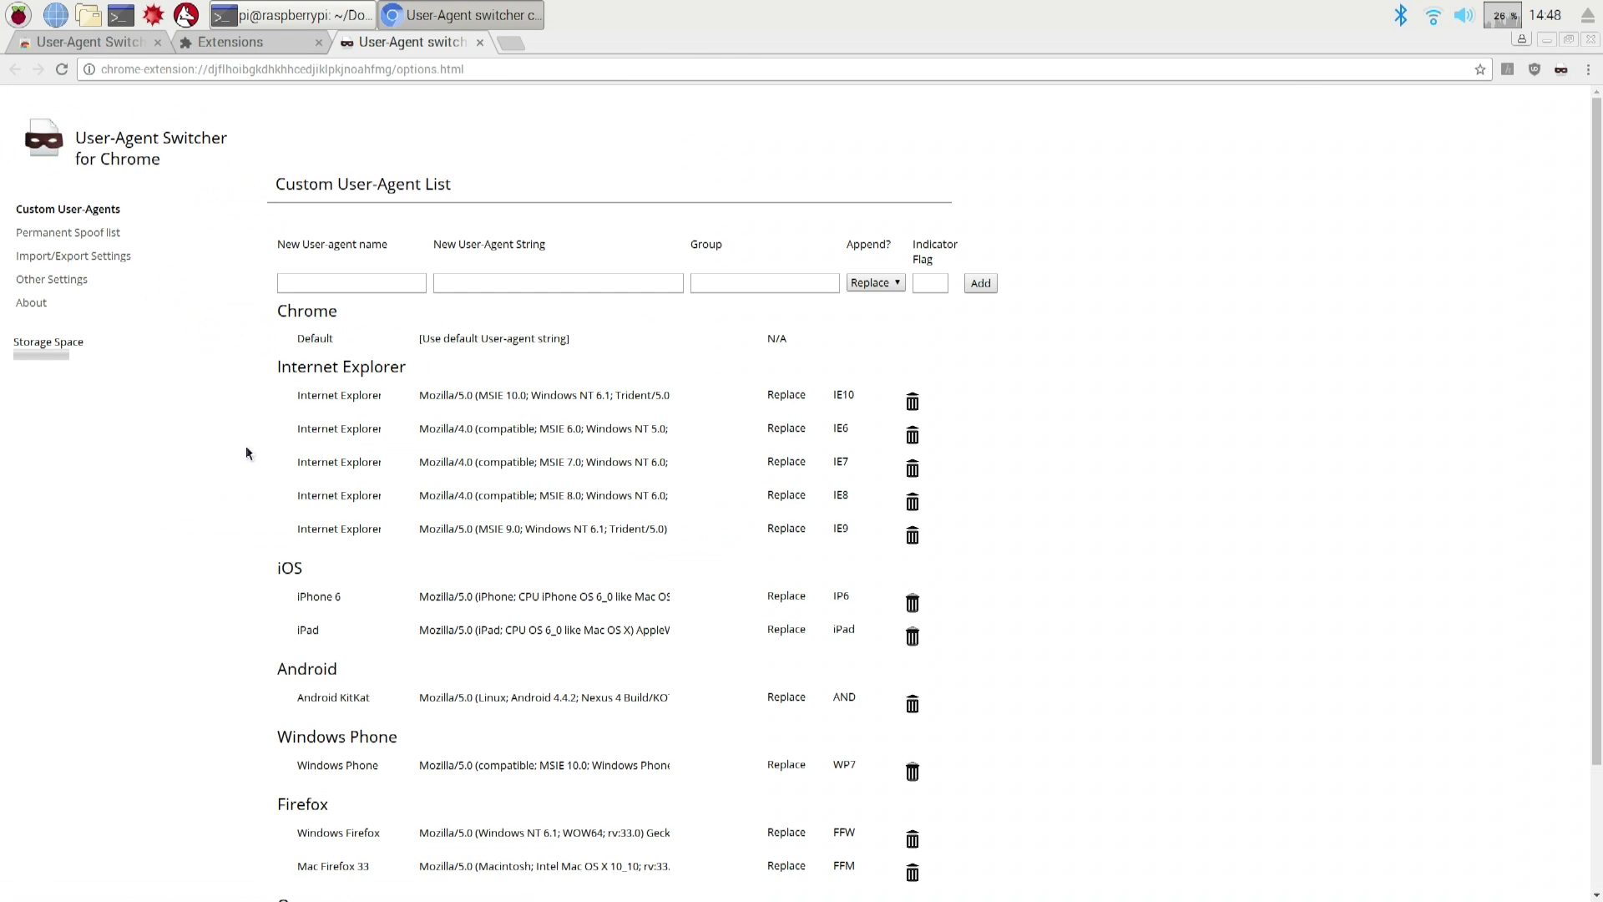
{"action": "left_click", "coordinate": [349, 278]}
{"action": "key", "text": "Tab"}
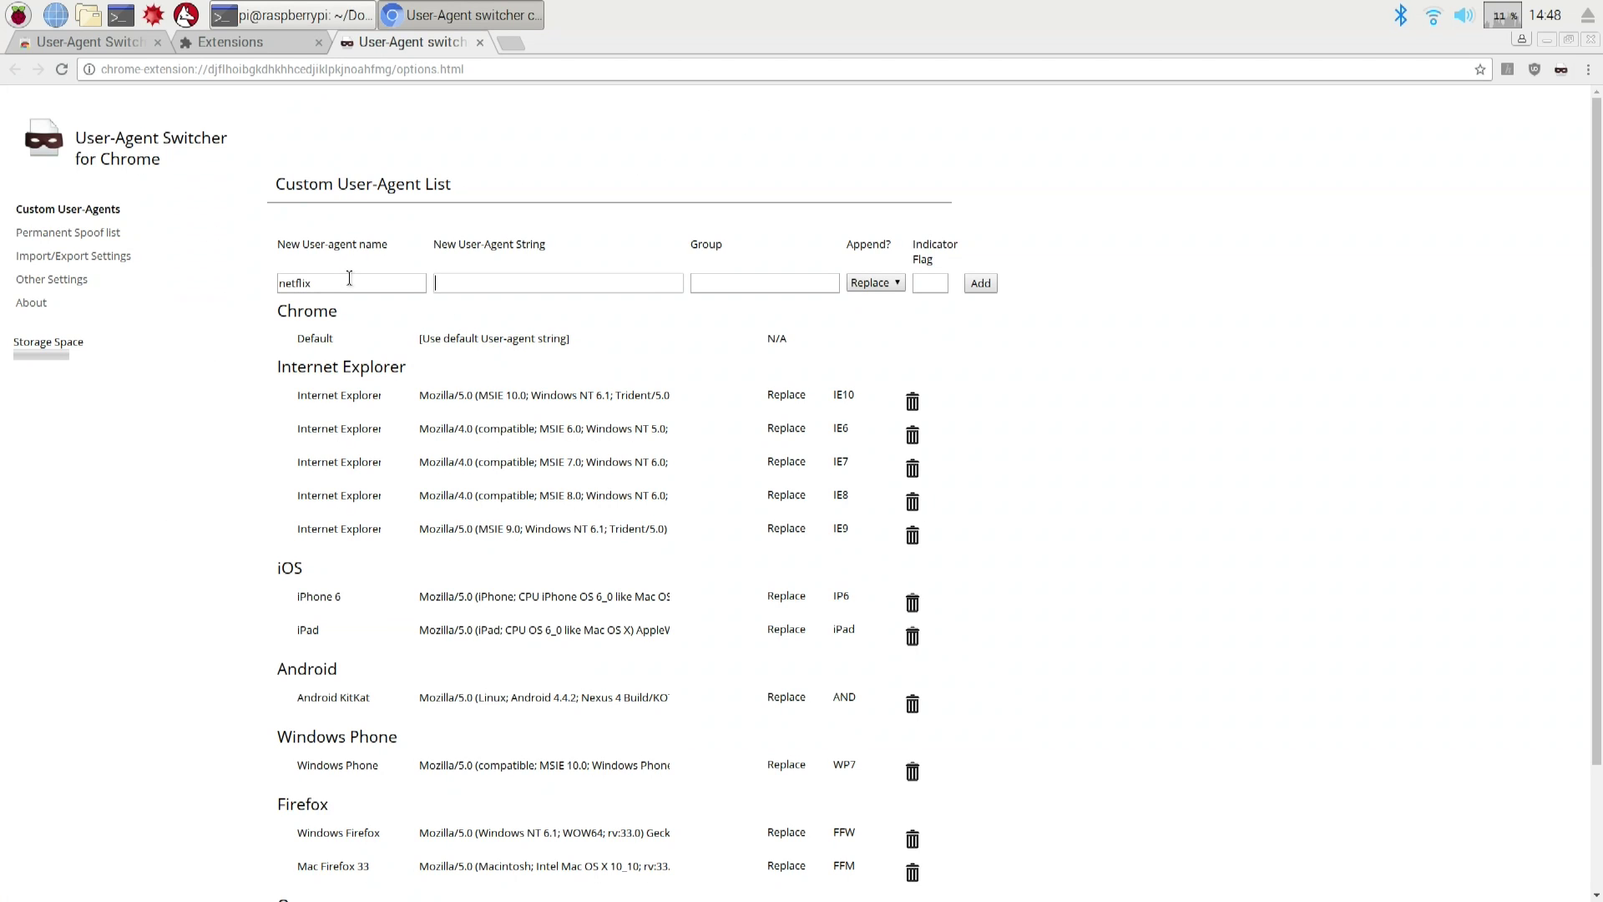
{"action": "key", "text": "ctrl+v"}
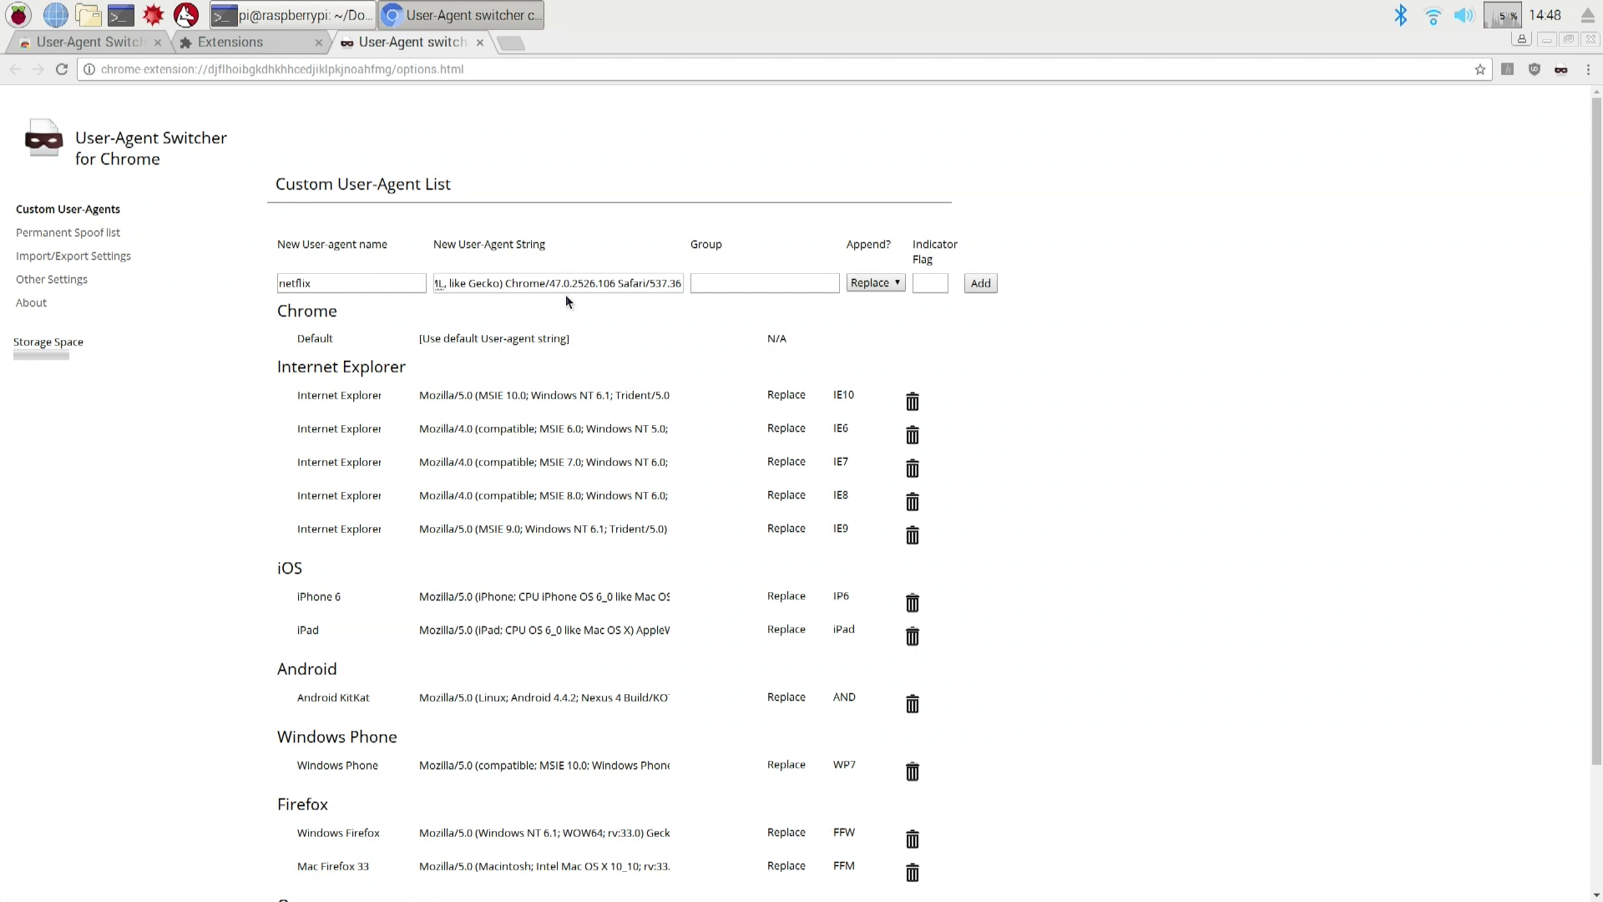
{"action": "left_click", "coordinate": [741, 284]}
{"action": "type", "text": "Chrome"}
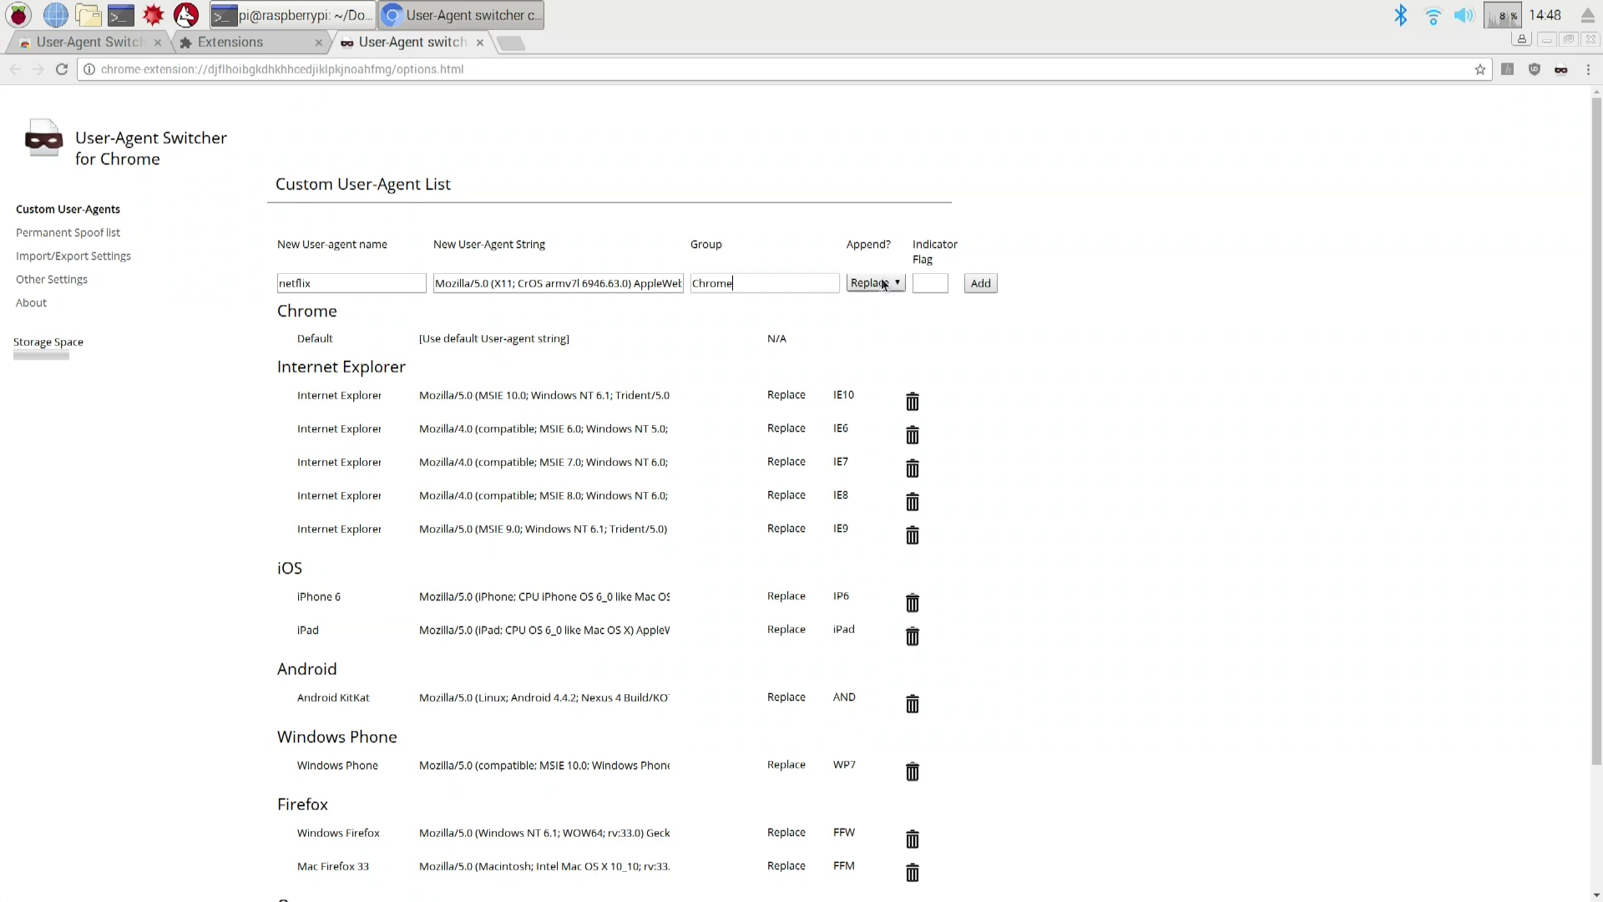
{"action": "left_click", "coordinate": [919, 289]}
{"action": "left_click", "coordinate": [981, 289]}
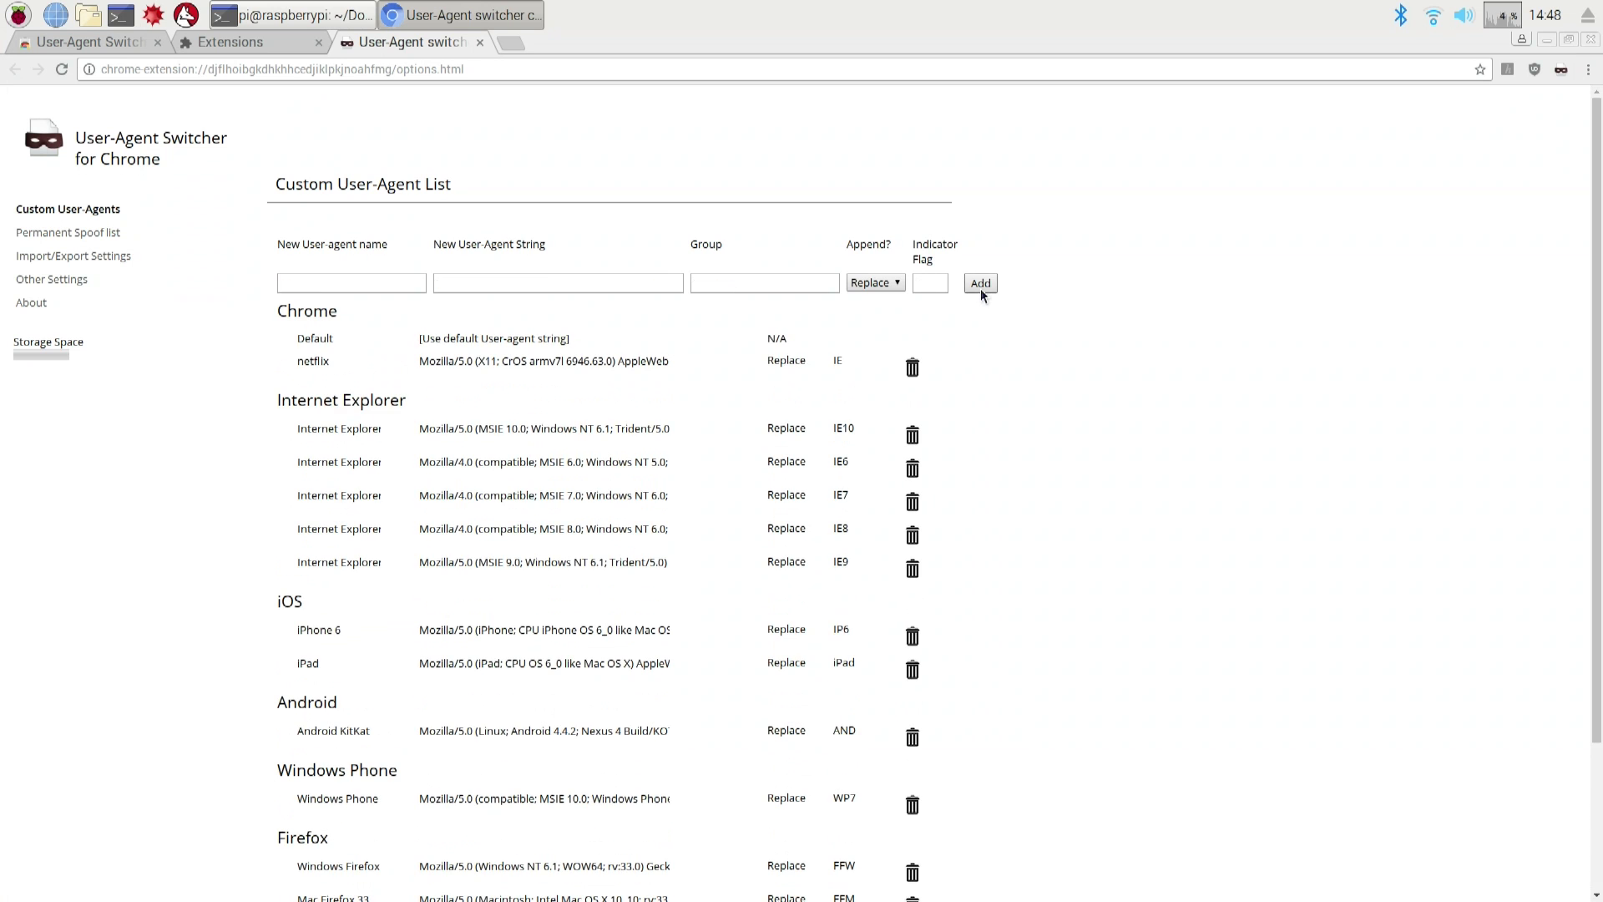
{"action": "left_click", "coordinate": [479, 43]}
Load netflix.com in a new tab and show the User-Agent Switcher's Chrome agent list.
{"action": "left_click", "coordinate": [320, 44]}
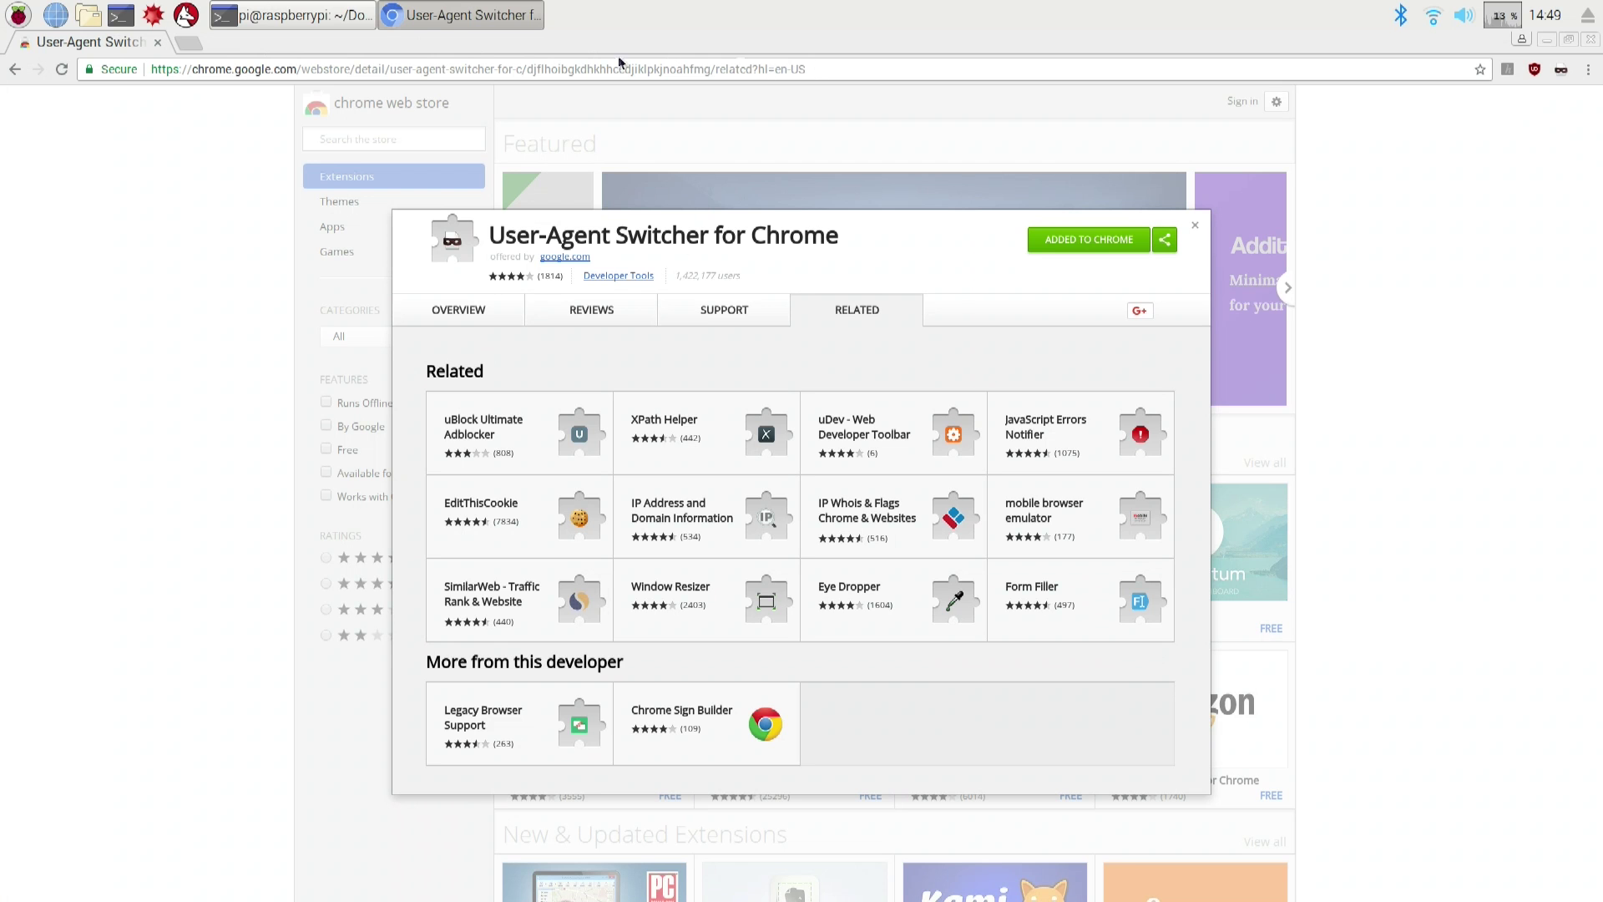
{"action": "left_click", "coordinate": [190, 45]}
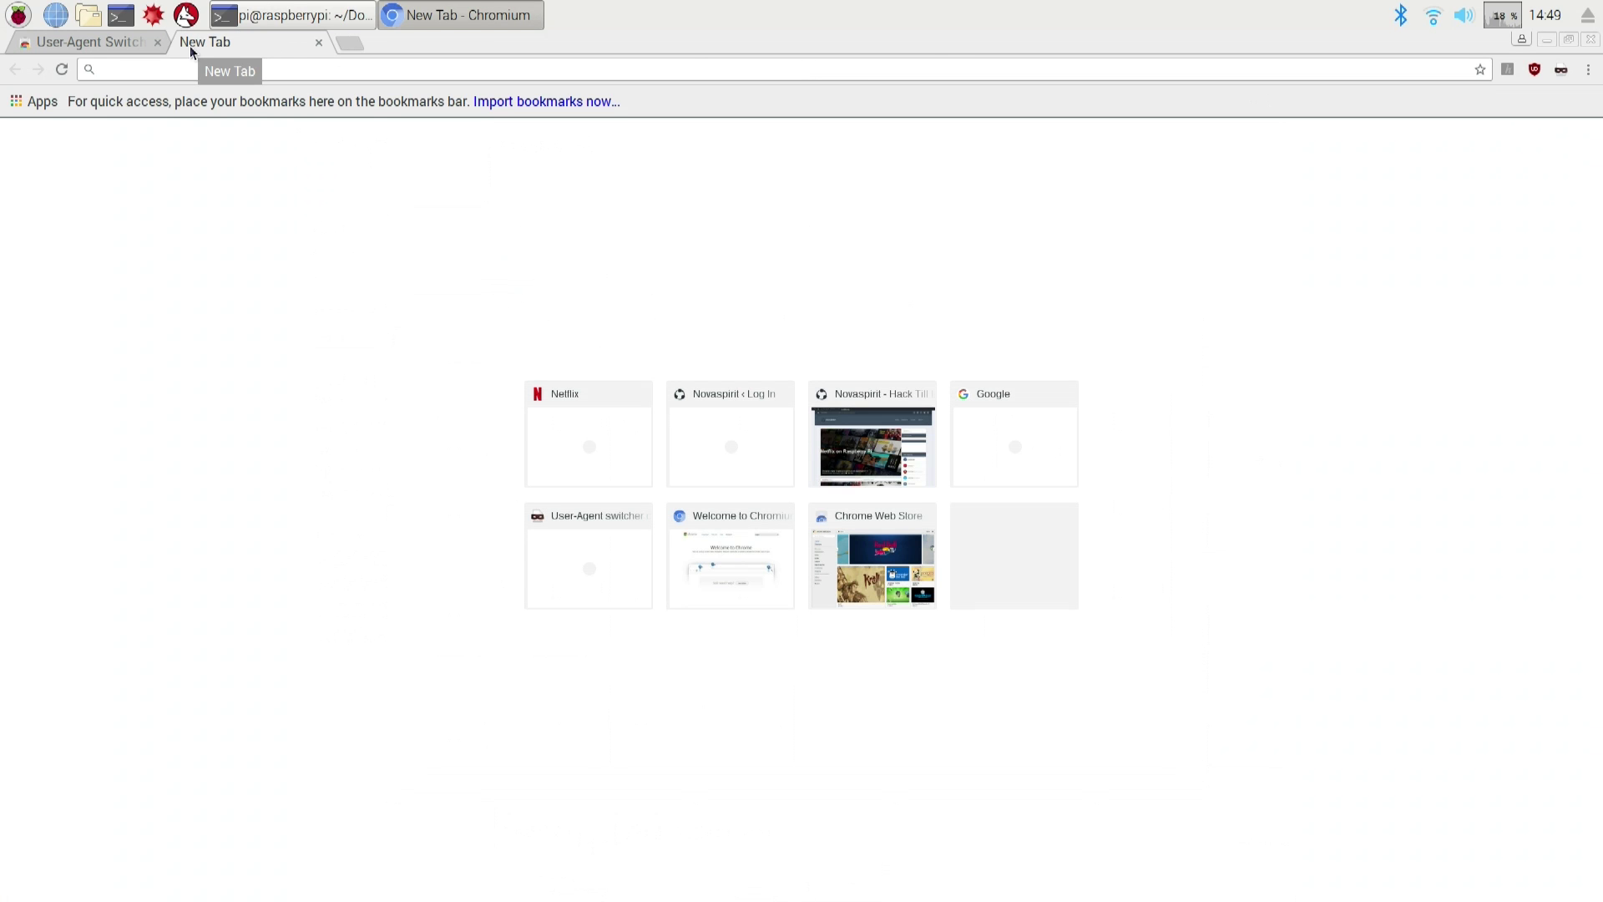
{"action": "type", "text": "netflix.com"}
{"action": "key", "text": "Return"}
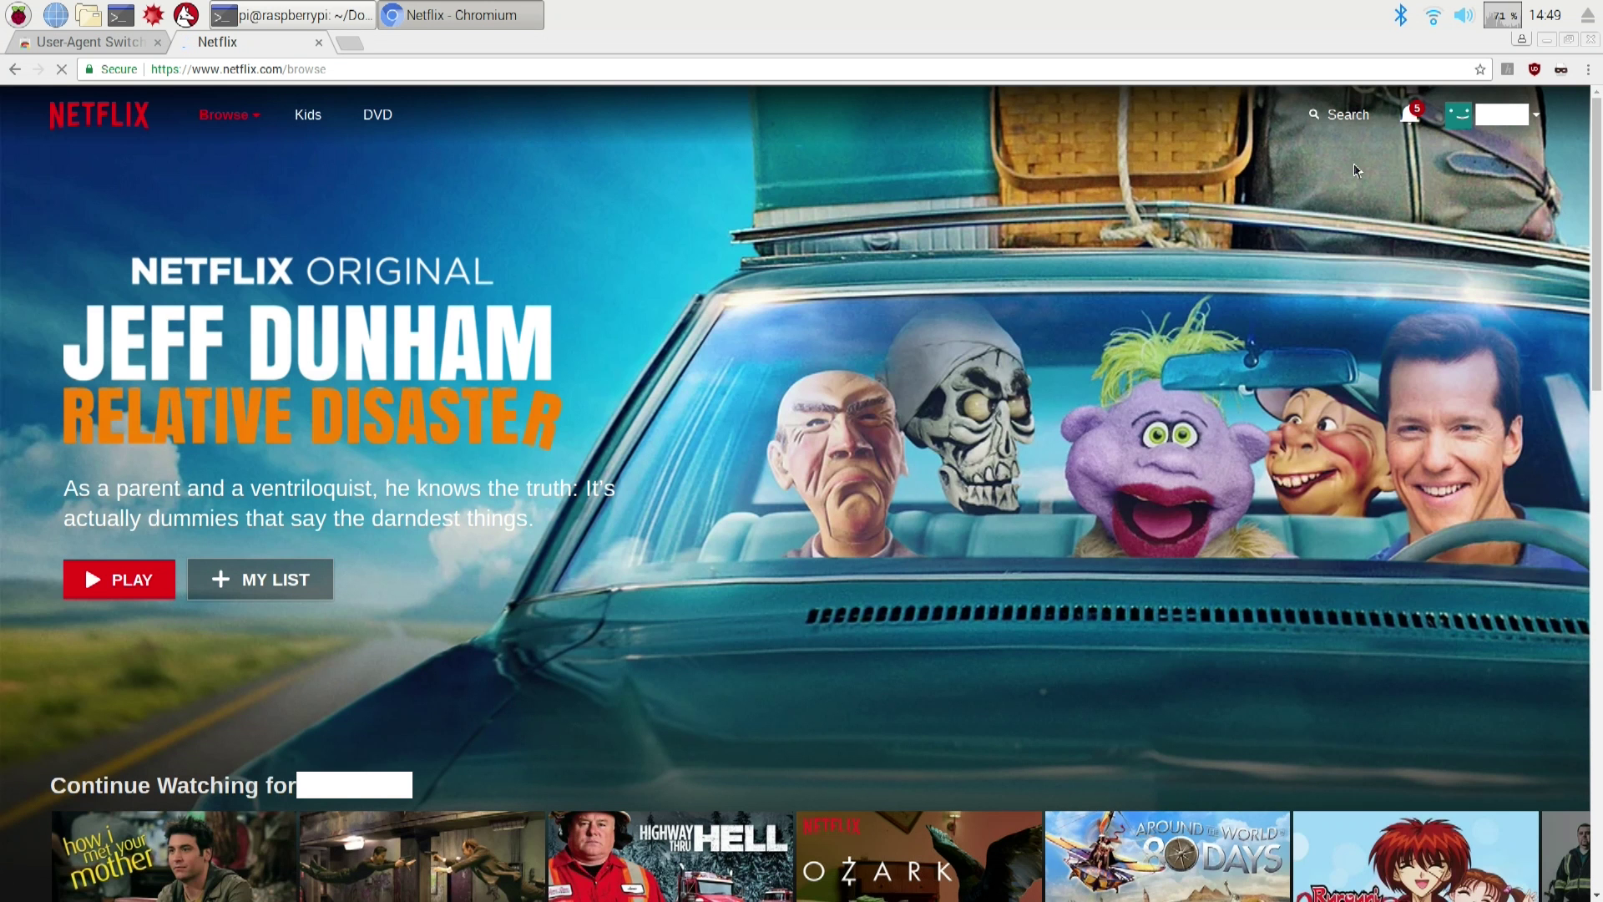
{"action": "left_click", "coordinate": [1562, 71]}
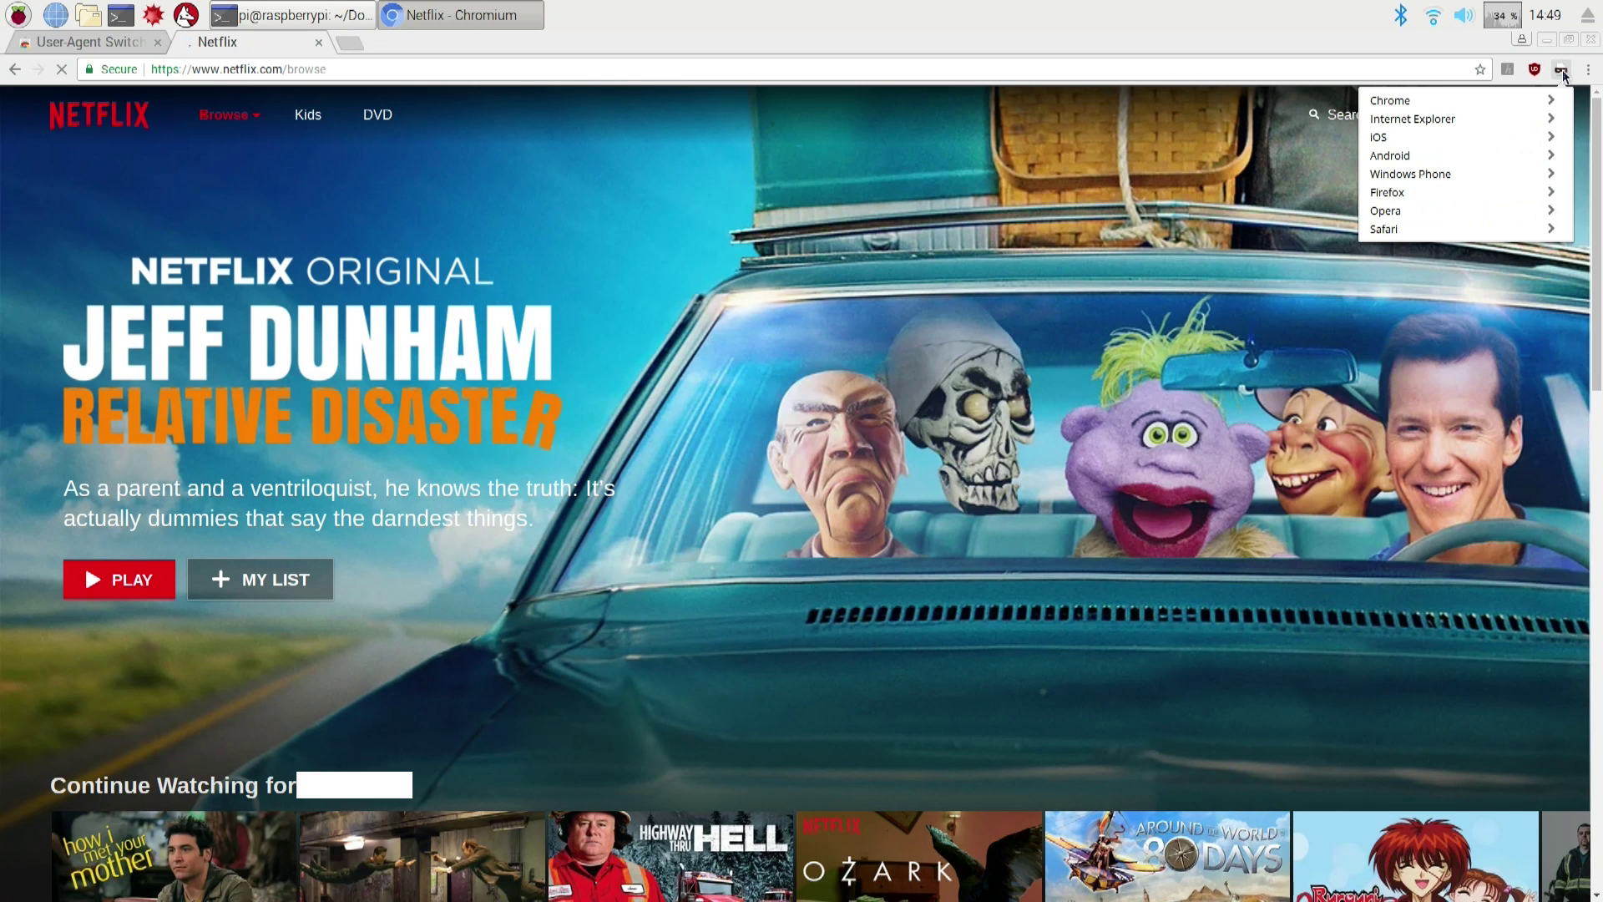
{"action": "left_click", "coordinate": [1529, 111]}
Select the netflix user agent and play How I Met Your Mother S5 Ep. 4 'The Sexless Innkeeper'.
{"action": "left_click", "coordinate": [1386, 119]}
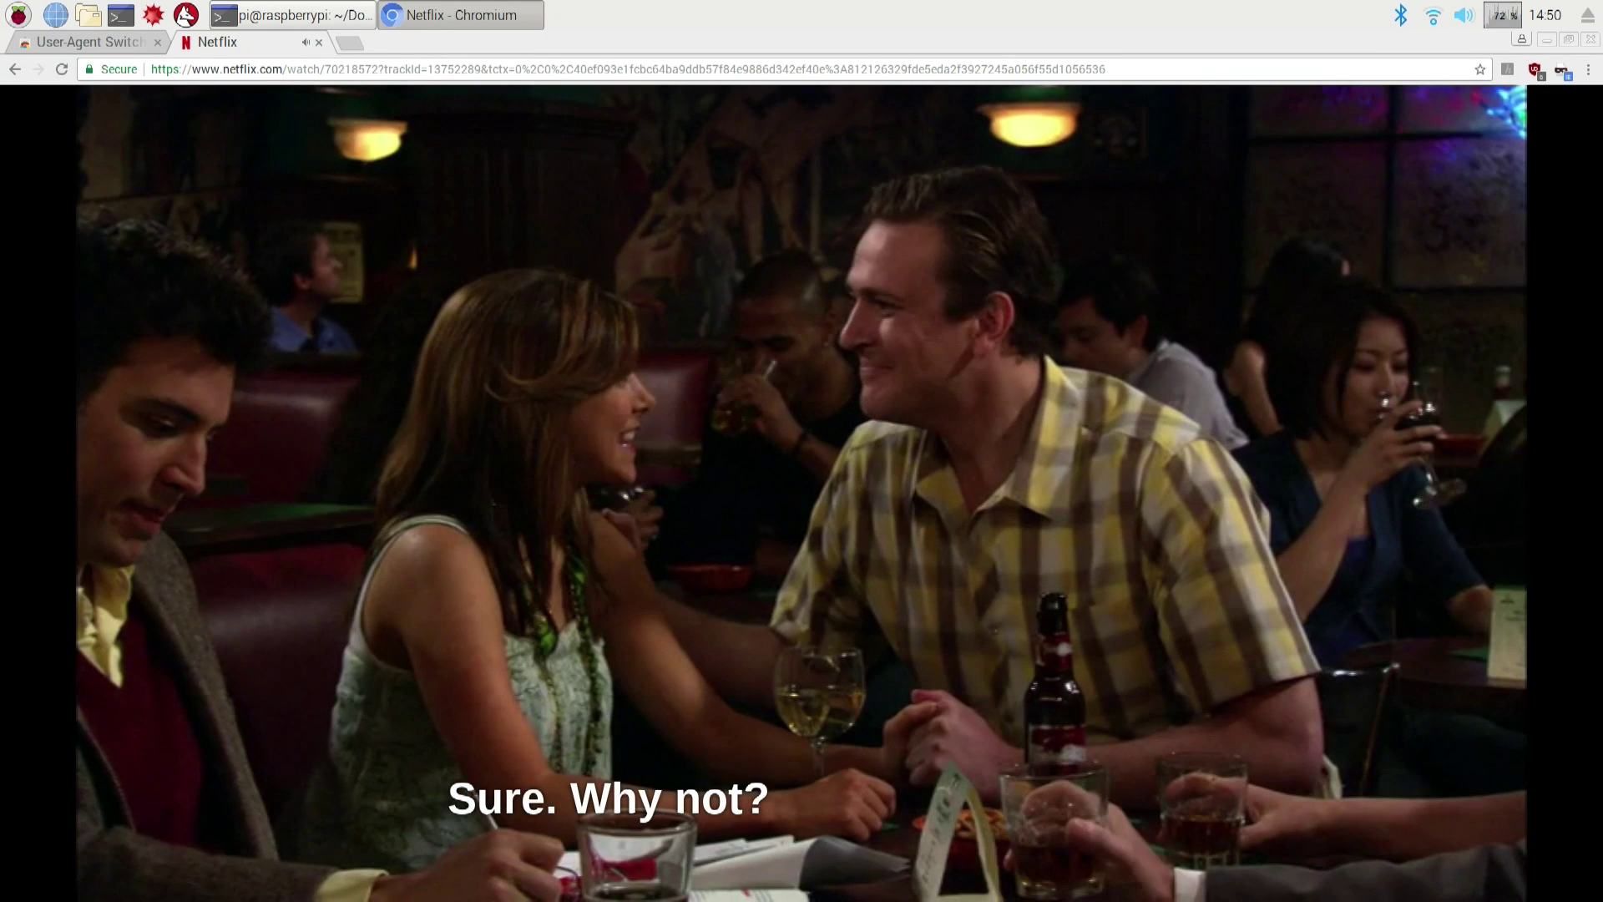
{"action": "mouse_move", "coordinate": [178, 264]}
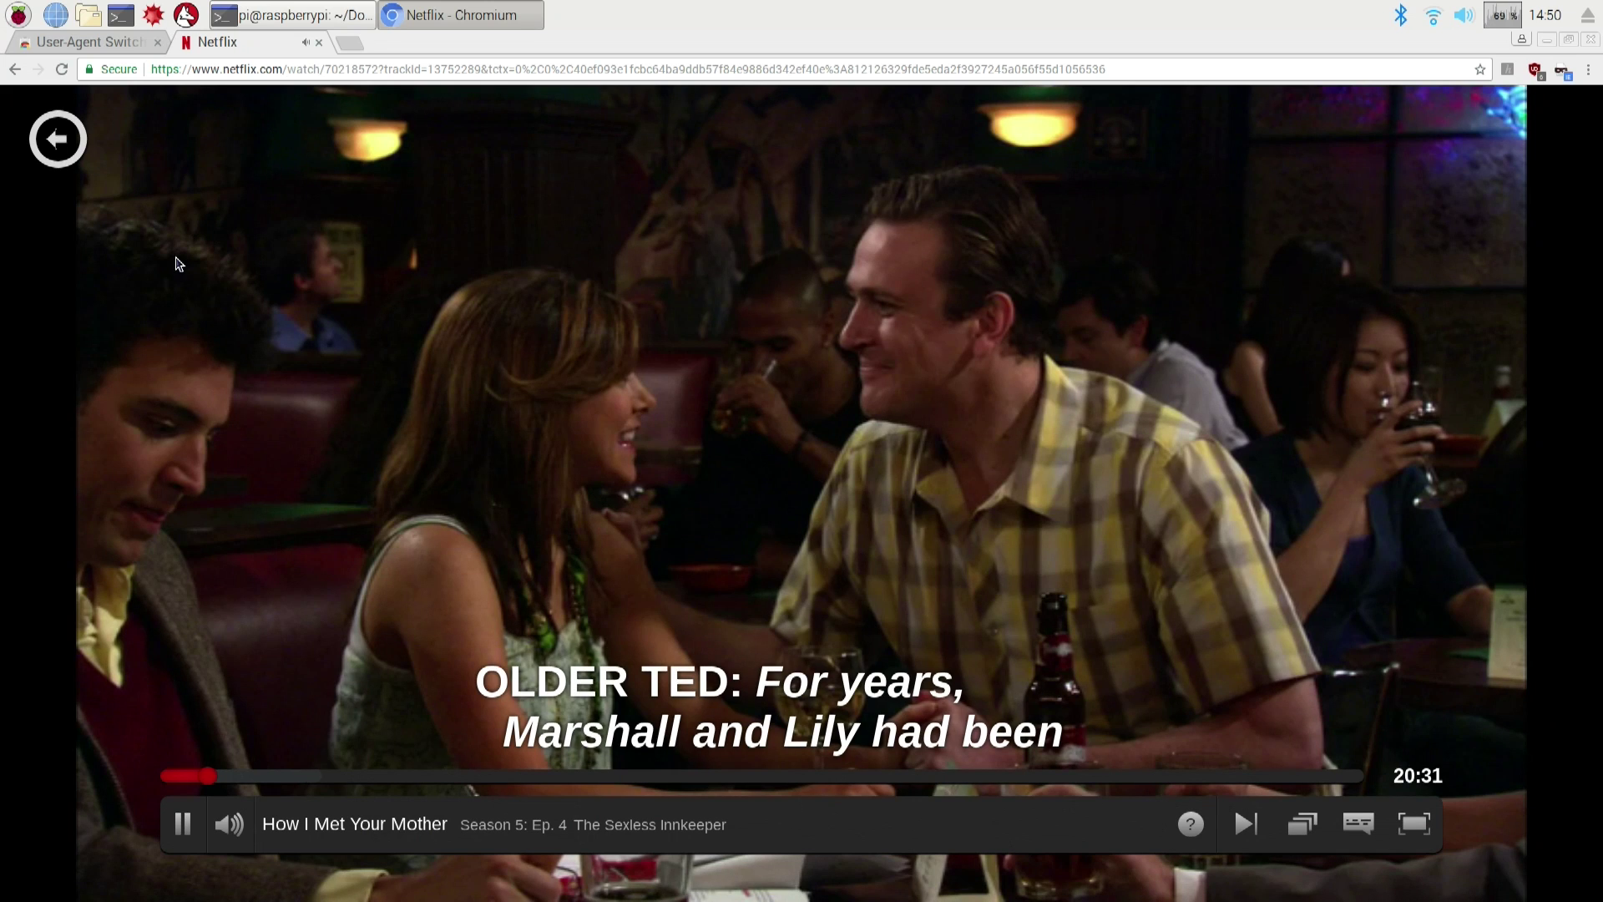